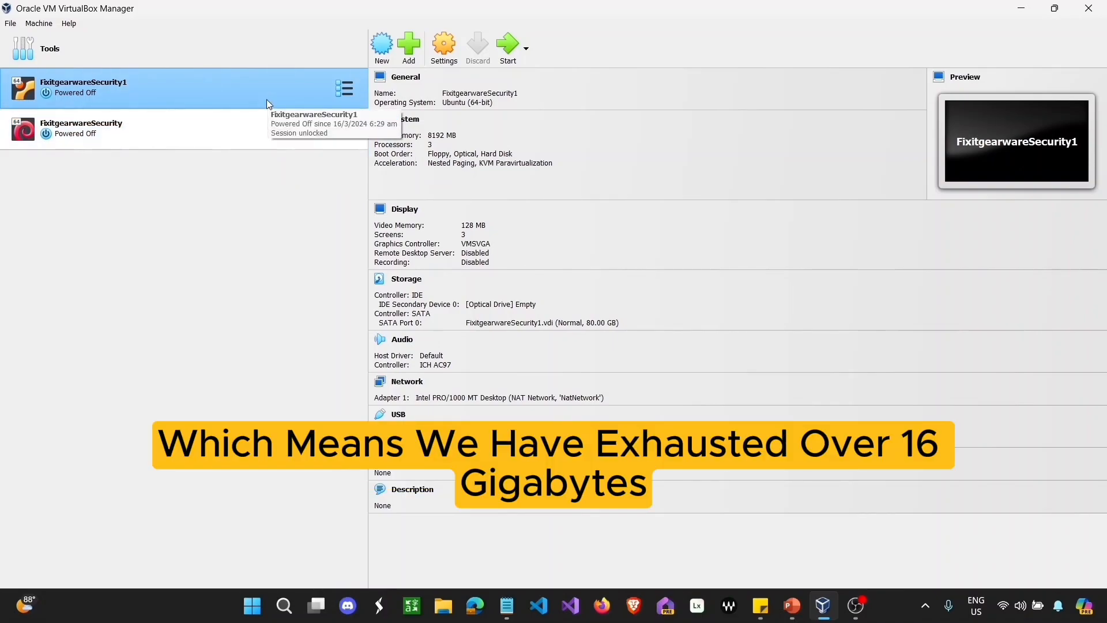
Step: Set FixitgearwareSecurity1's Base Memory slider to 4096 MB, apply it, then select FixitgearwareSecurity
click(265, 135)
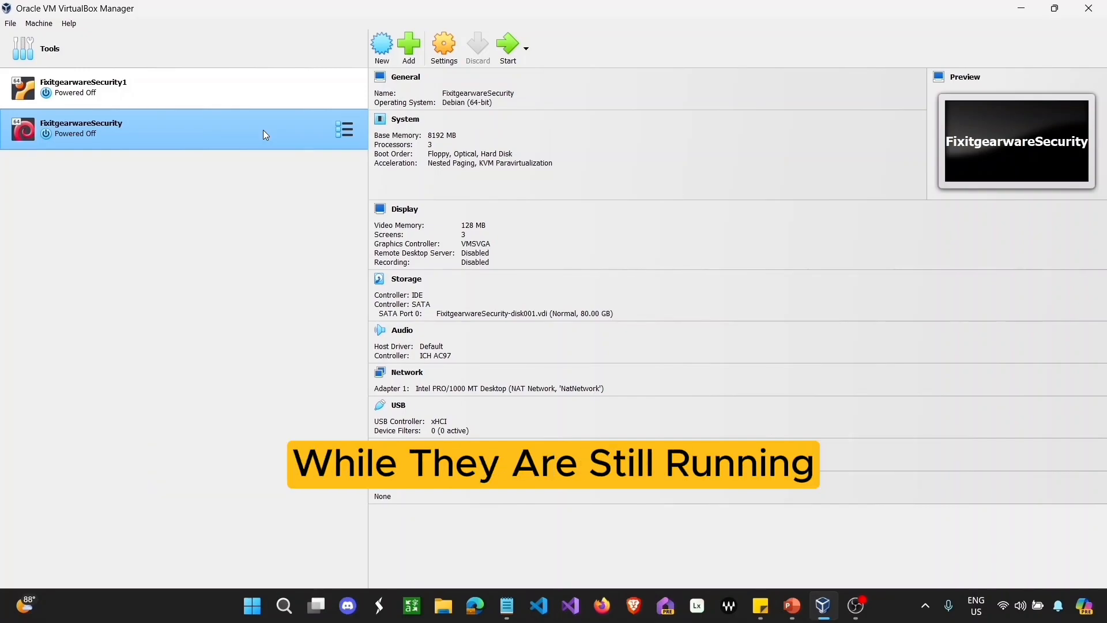
click(247, 91)
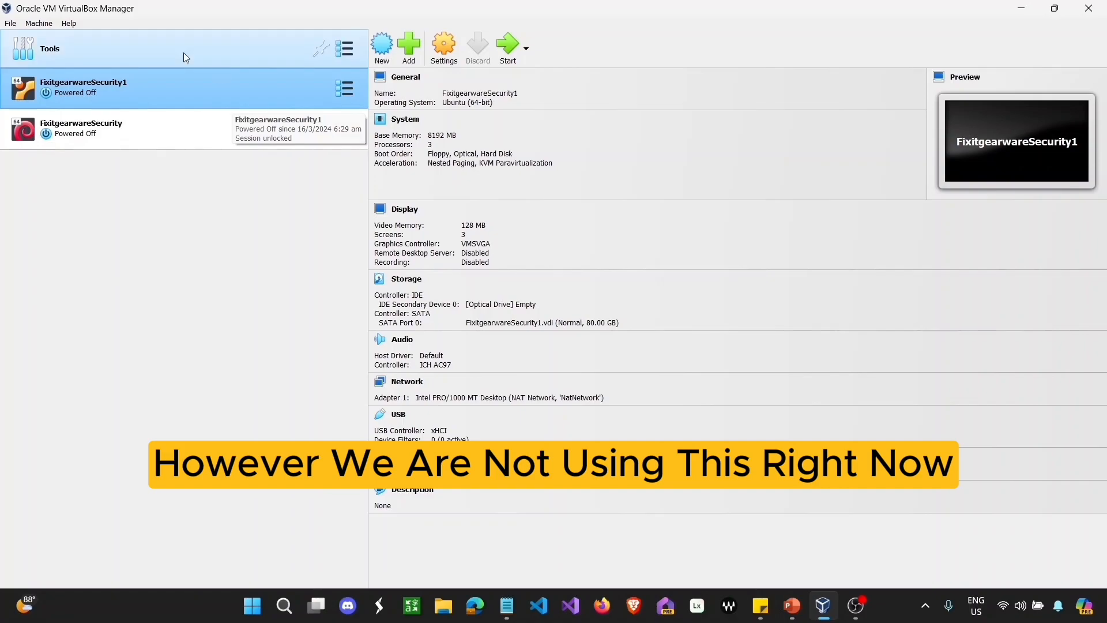
click(446, 137)
drag(535, 163, 524, 168)
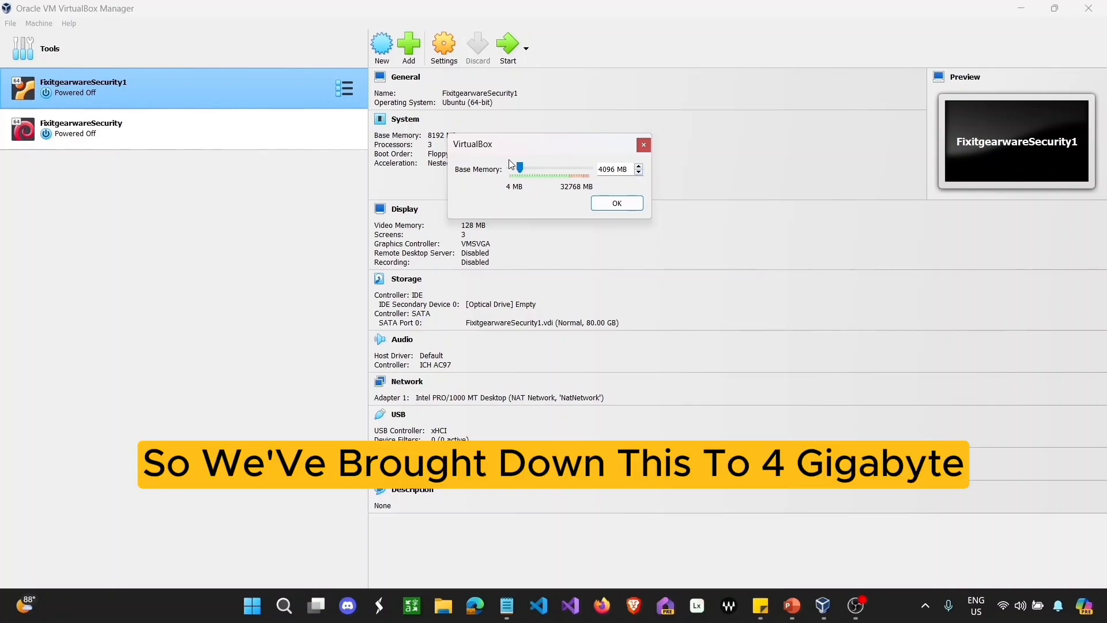
click(630, 205)
click(272, 127)
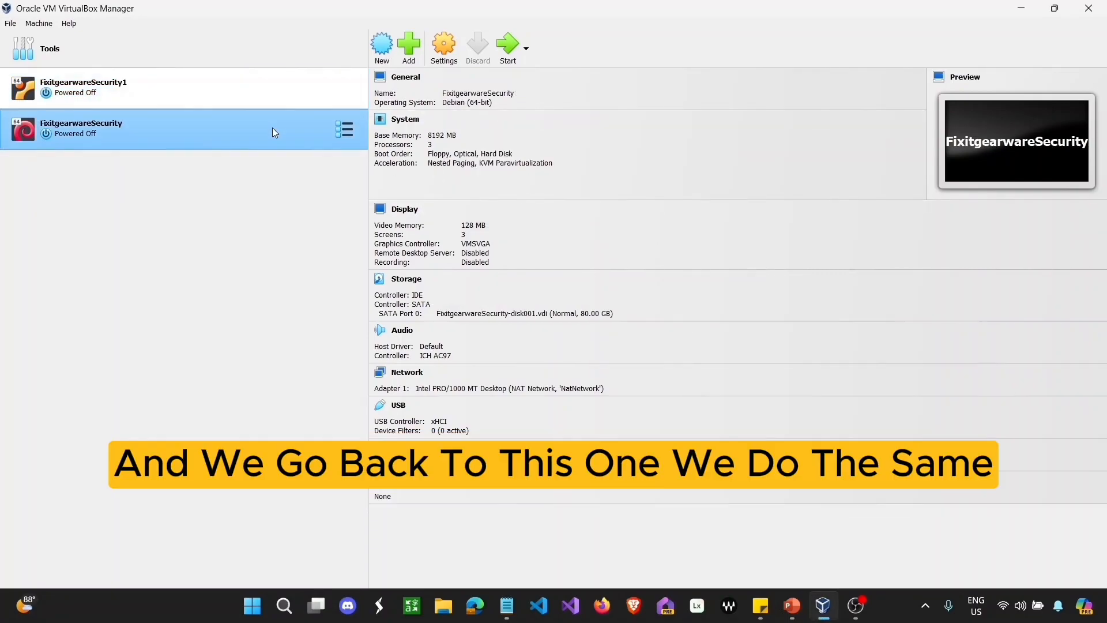
Step: Bring FixitgearwareSecurity's Base Memory slider down from 8192 MB to 4096 MB and apply it
click(440, 140)
drag(522, 173, 518, 174)
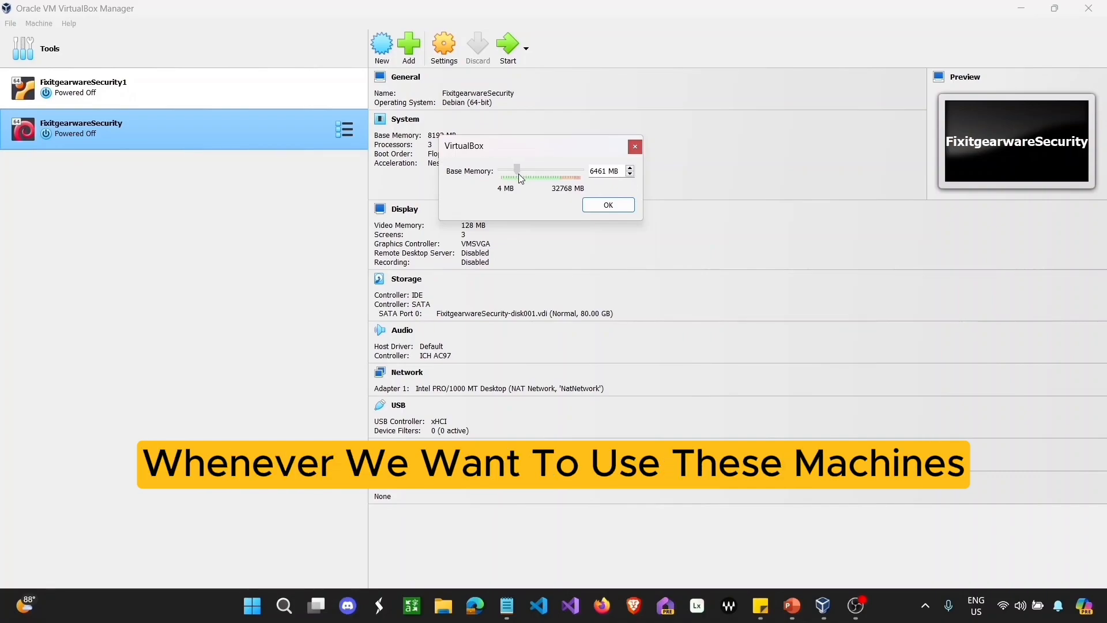
drag(520, 178, 517, 181)
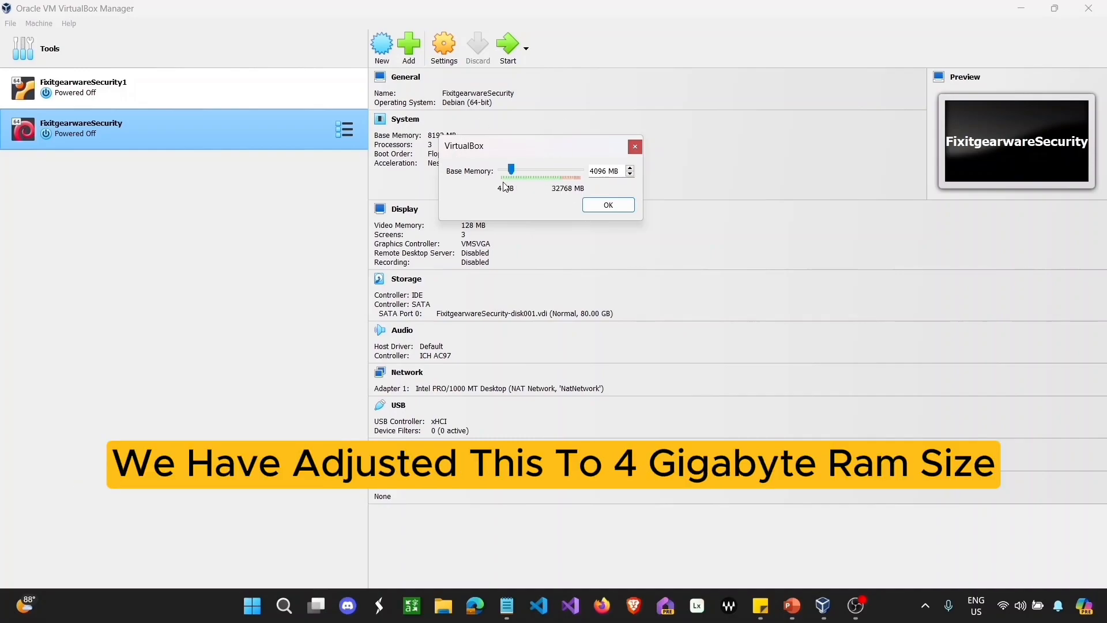
click(607, 205)
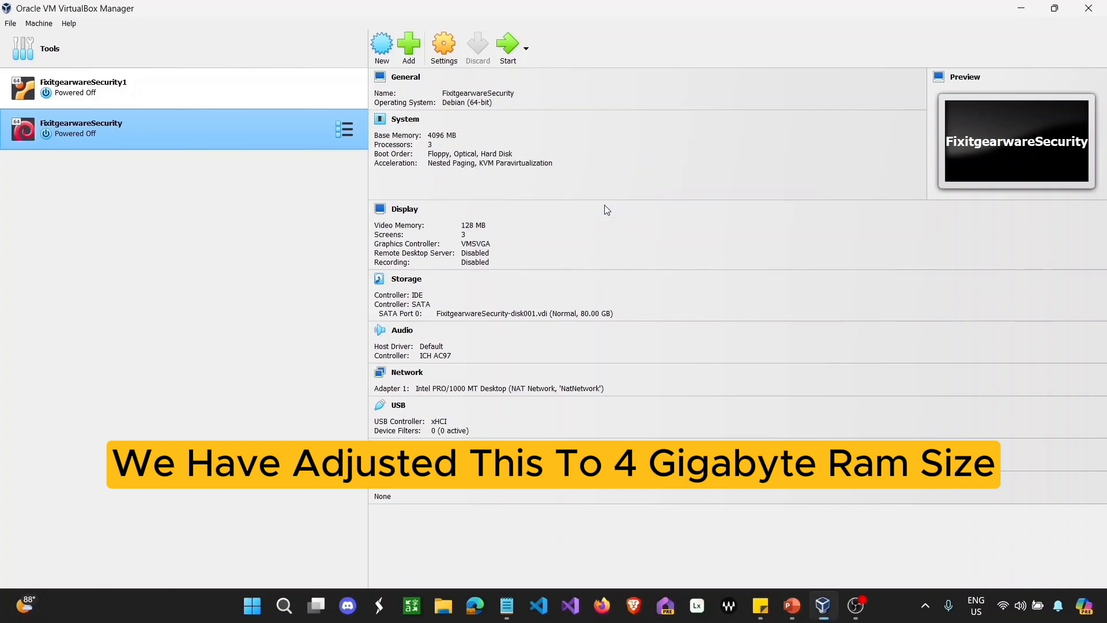
click(216, 87)
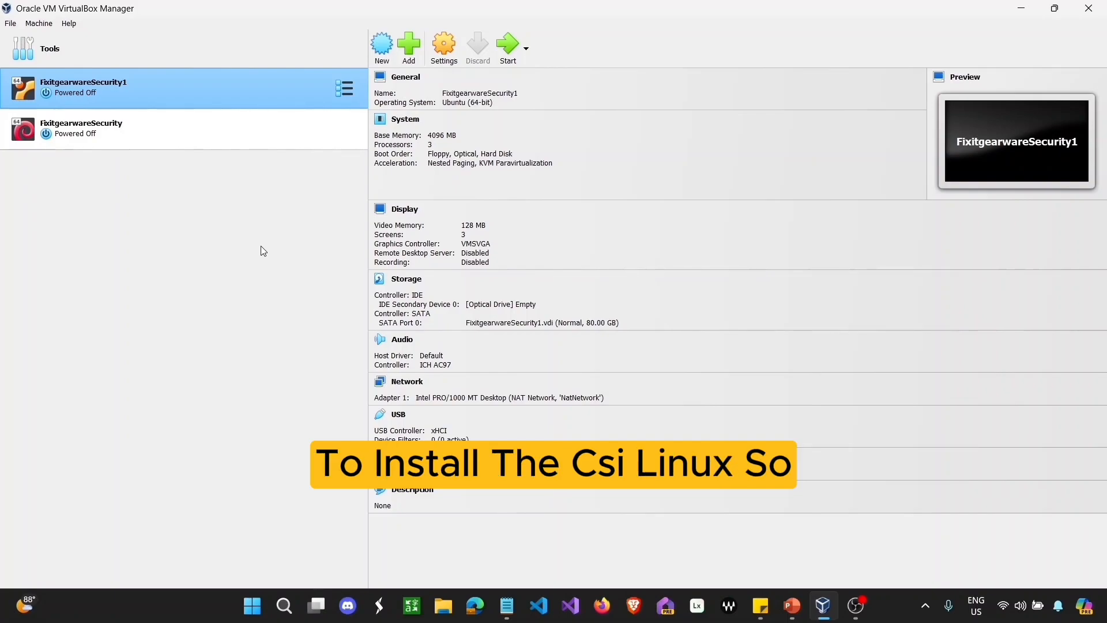
click(361, 147)
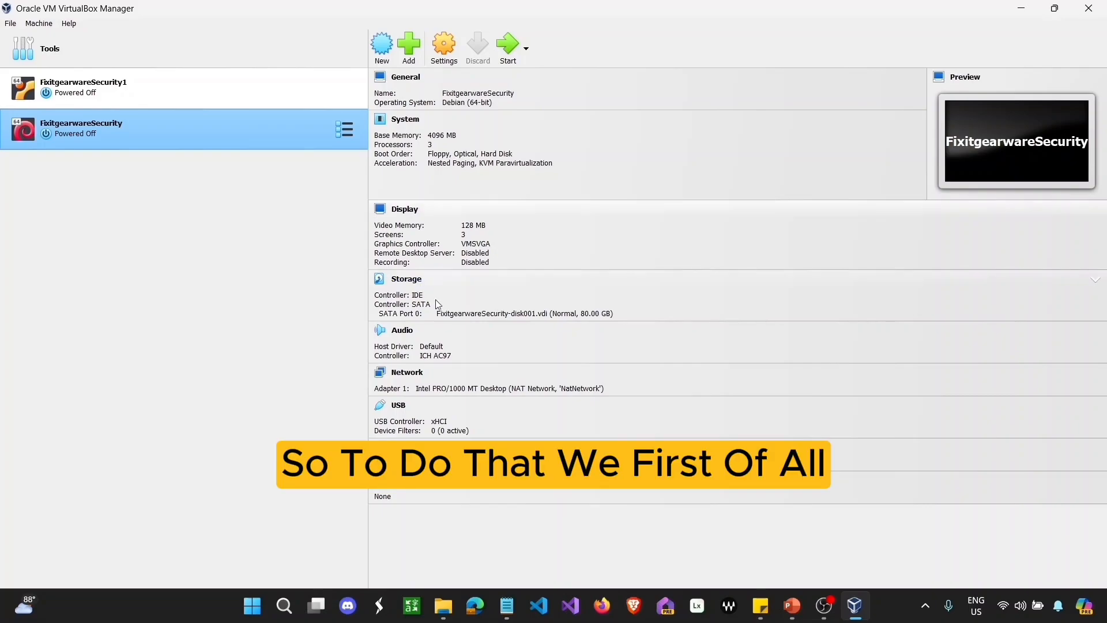
Step: Review the 10.0 GB CSI_Linux_2023.2_VirtualBox archive's Properties, then open the archive
click(443, 606)
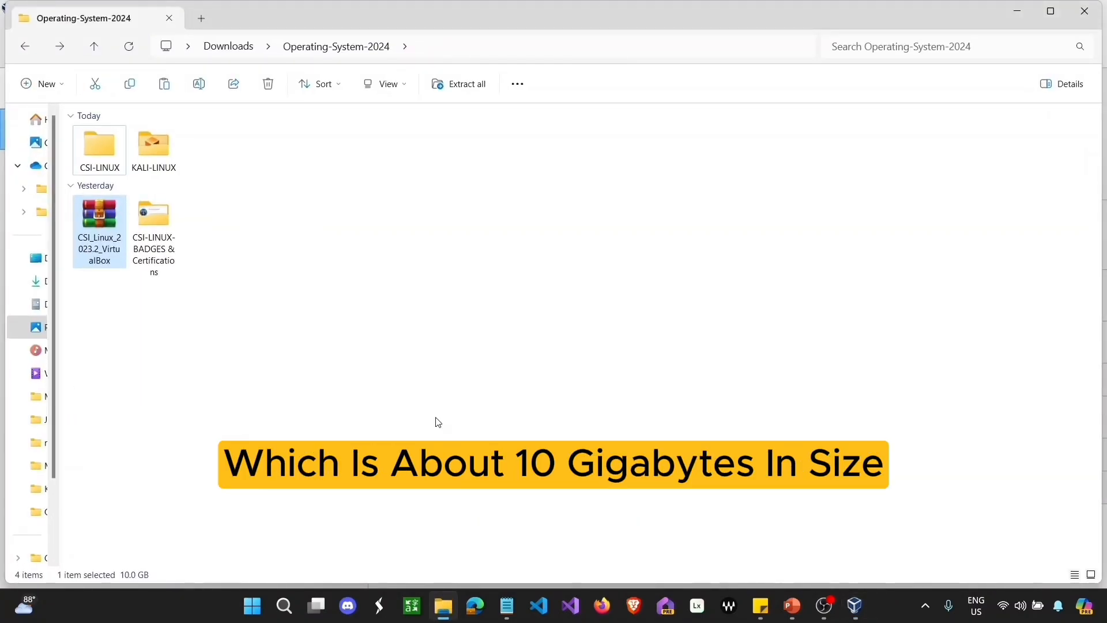
click(104, 221)
right_click(106, 226)
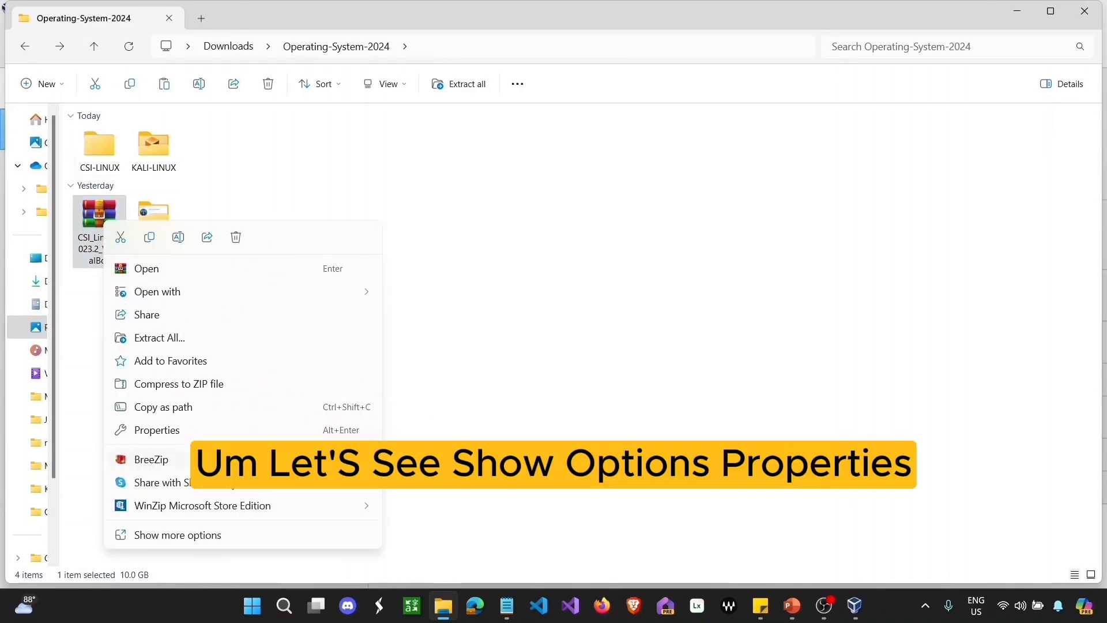
click(234, 536)
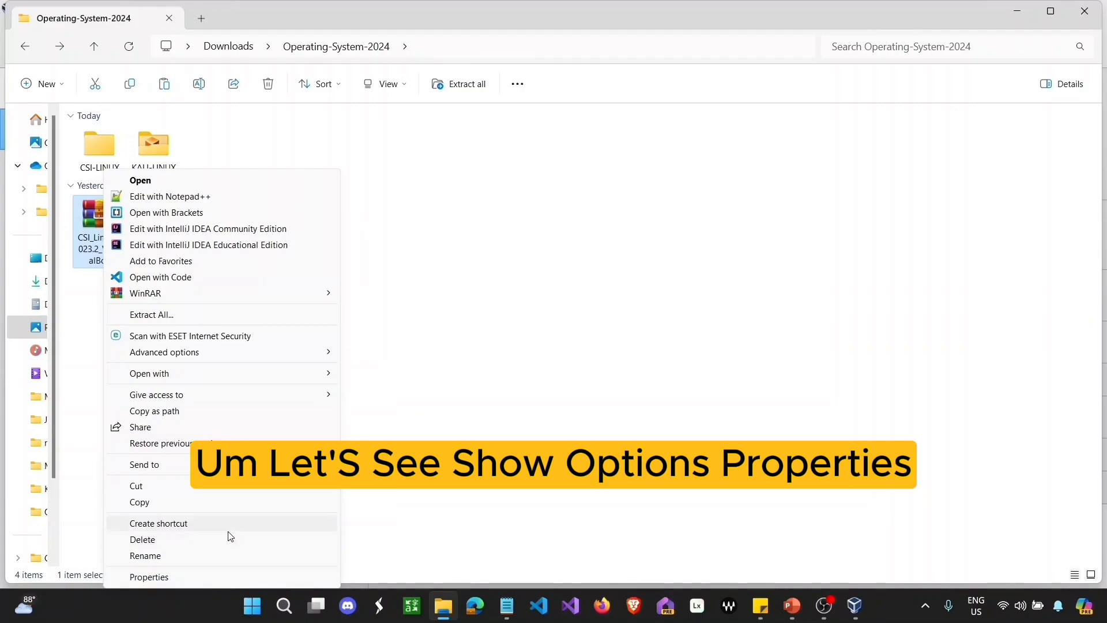
click(203, 577)
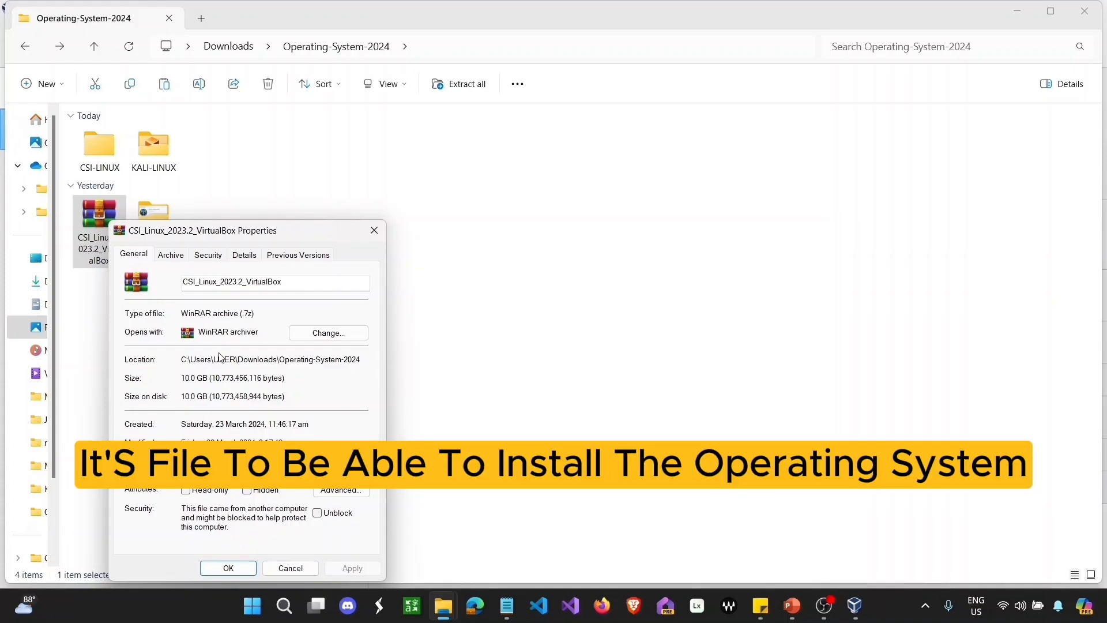
click(237, 567)
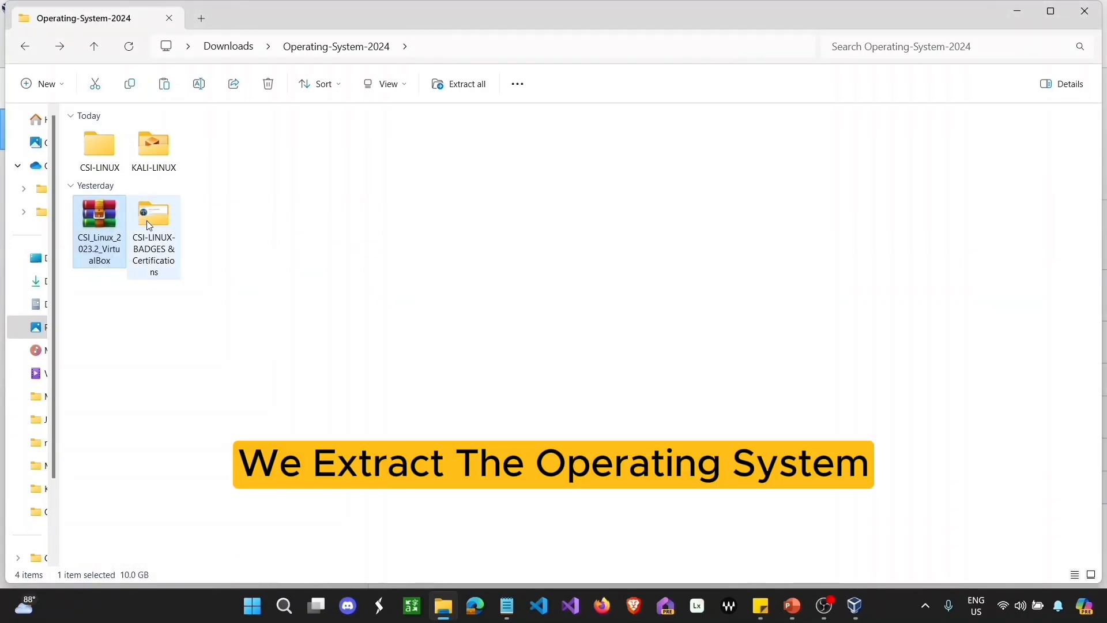
double_click(112, 233)
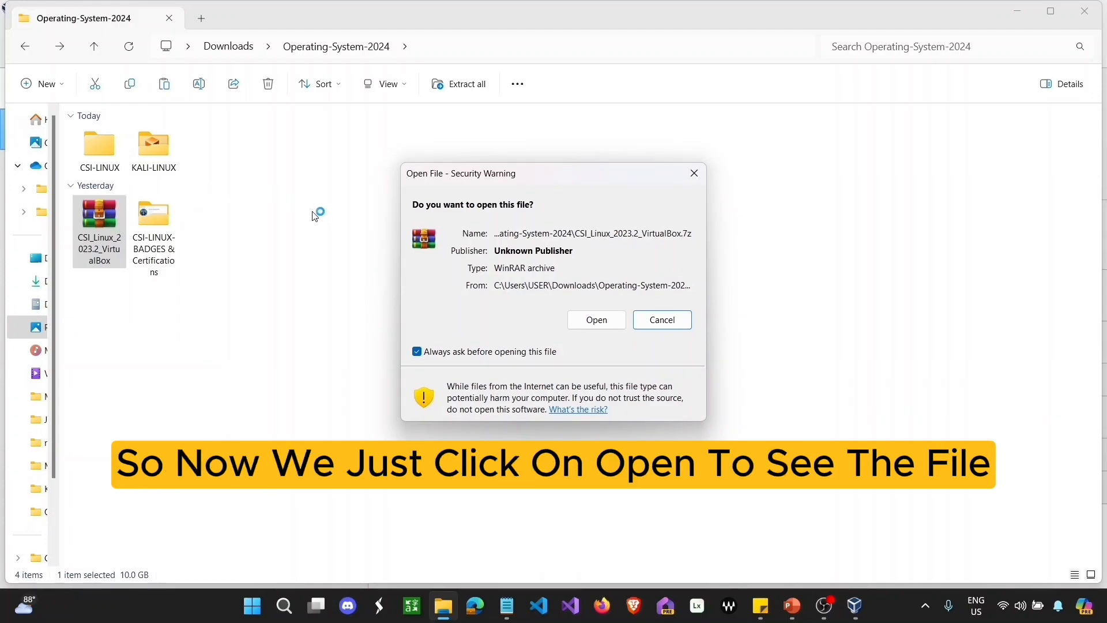
Step: Allow the archive to open and extract its CSI Linux 2023.2 VirtualBox folder to the suggested destination
click(603, 320)
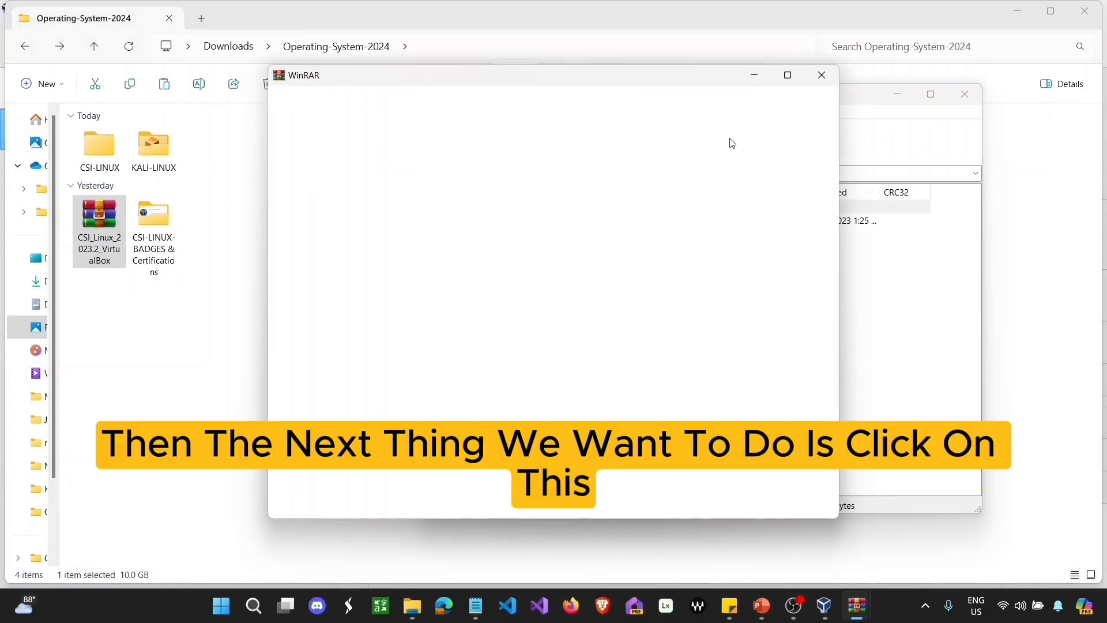
click(821, 76)
click(500, 224)
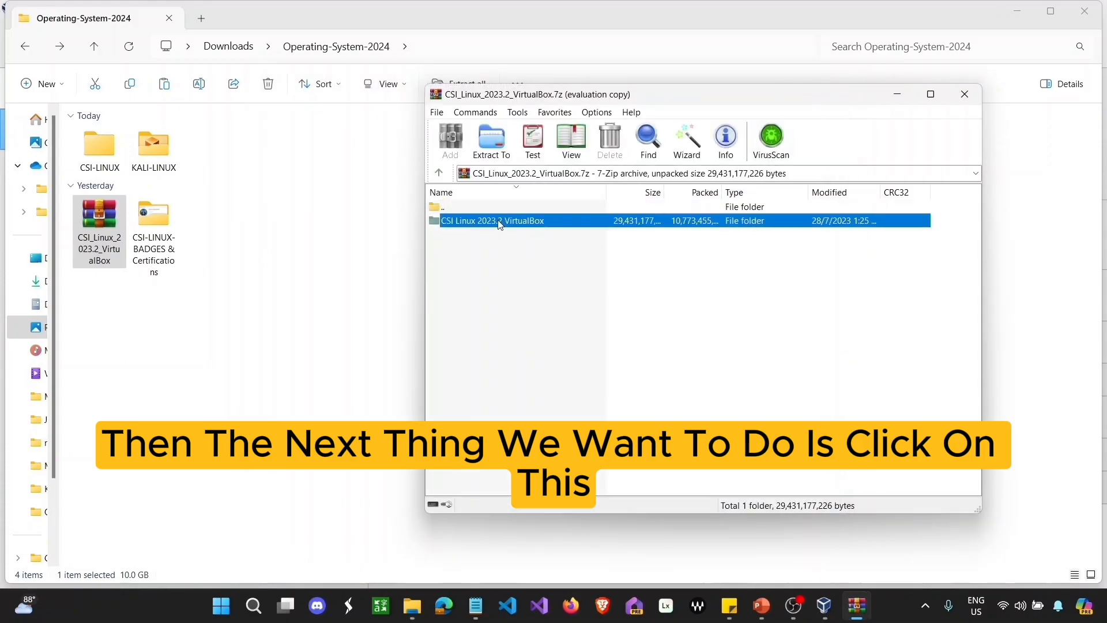
click(492, 142)
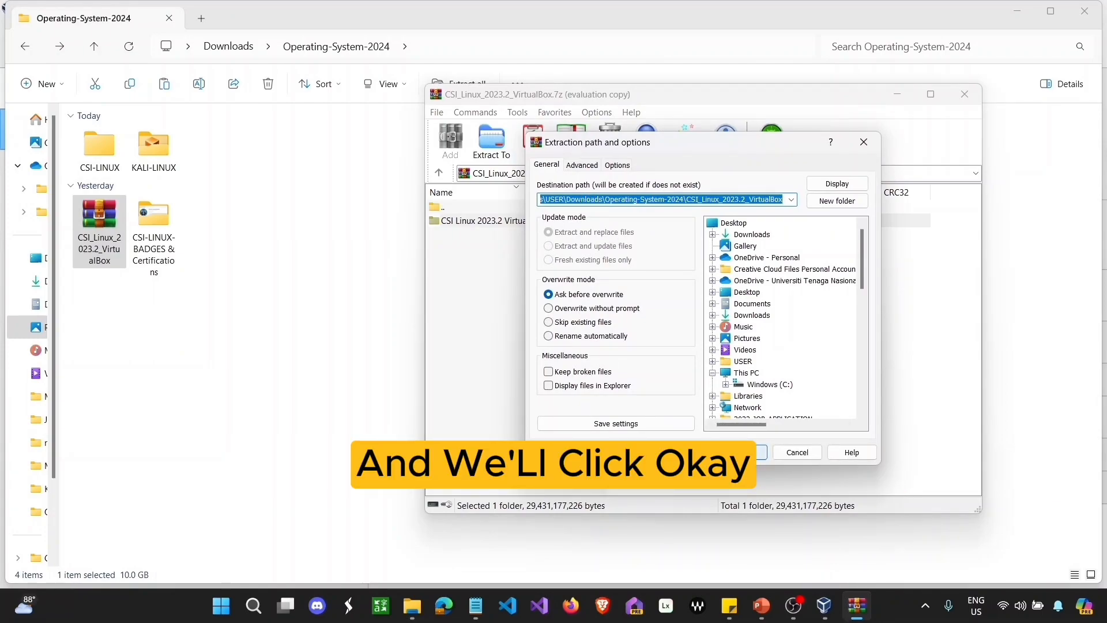
click(743, 452)
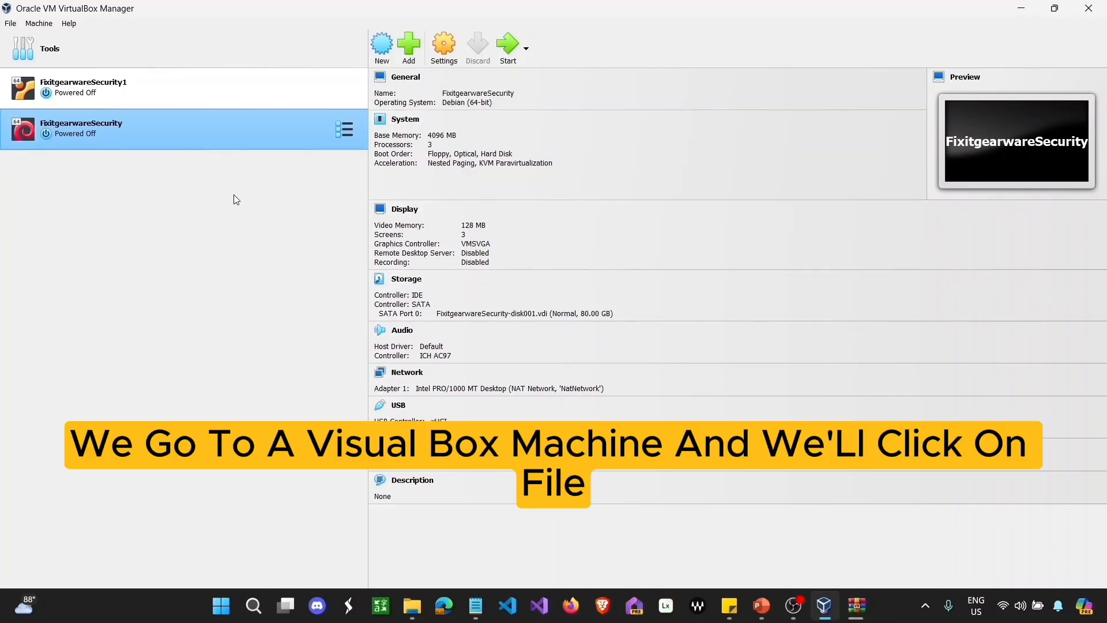
Step: Check VirtualBox Preferences and close them without changing anything
click(10, 24)
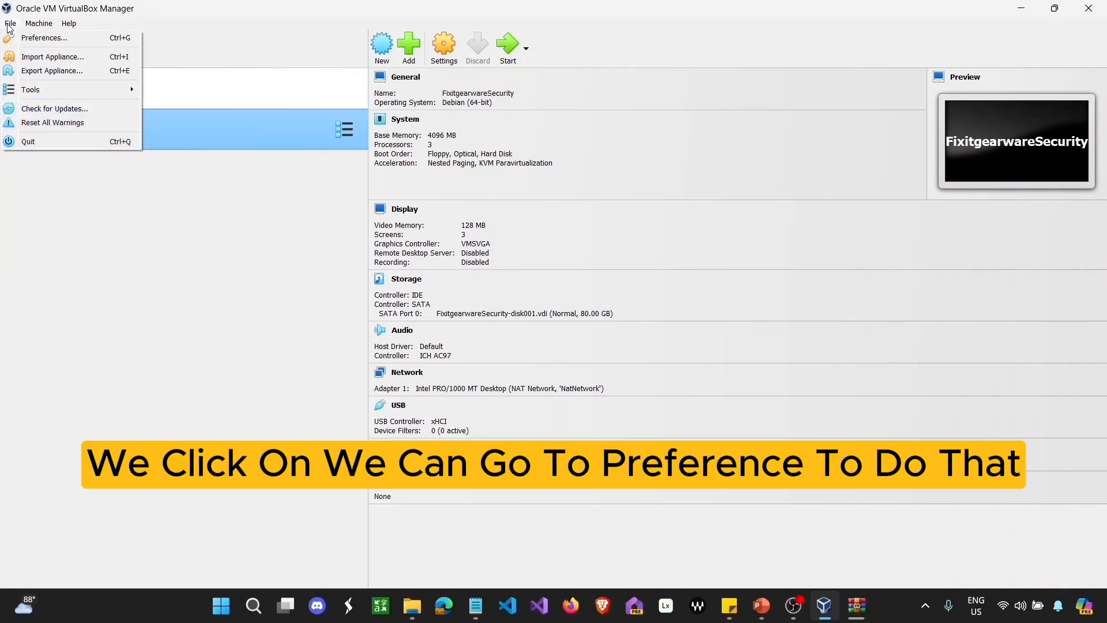
click(40, 38)
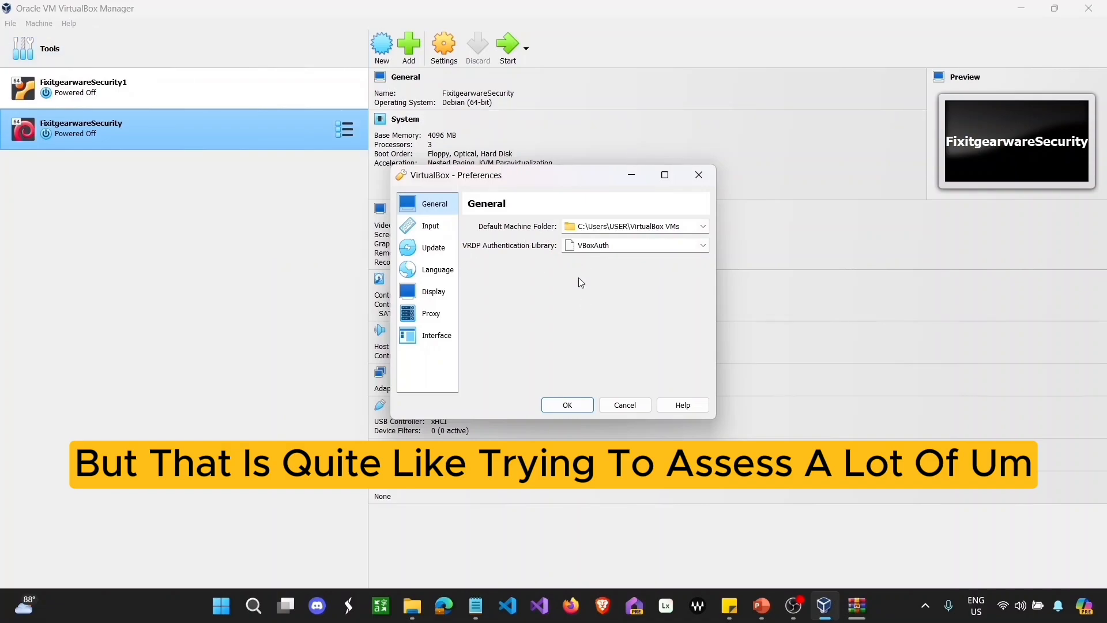
click(625, 404)
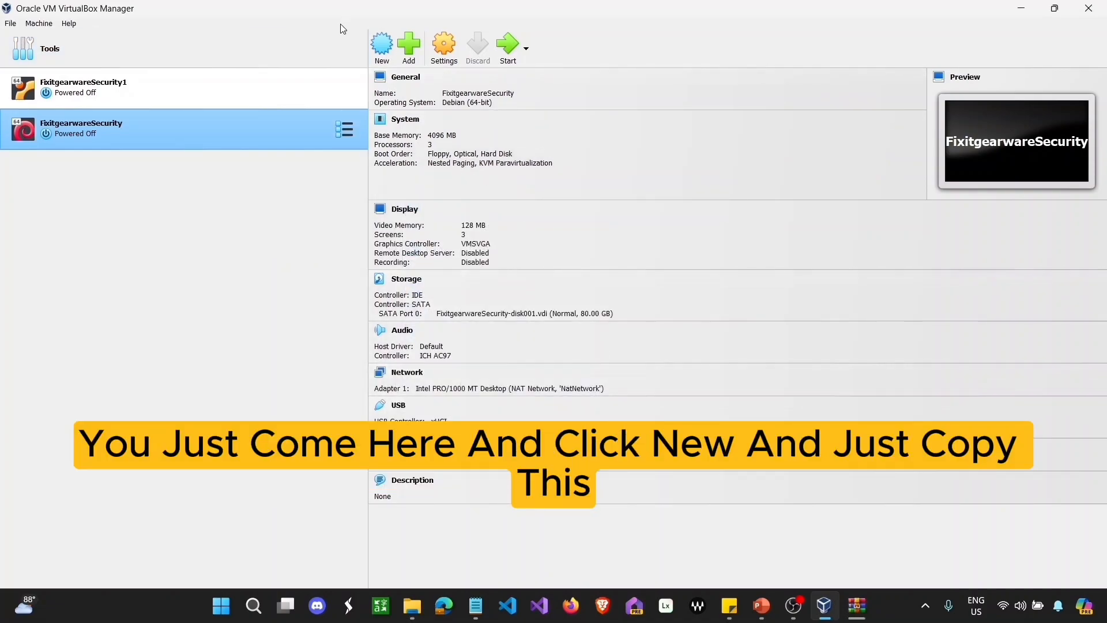
Step: Copy the C:\Users\USER\VirtualBox VMs folder path from the new-machine wizard
click(380, 53)
drag(553, 269, 457, 269)
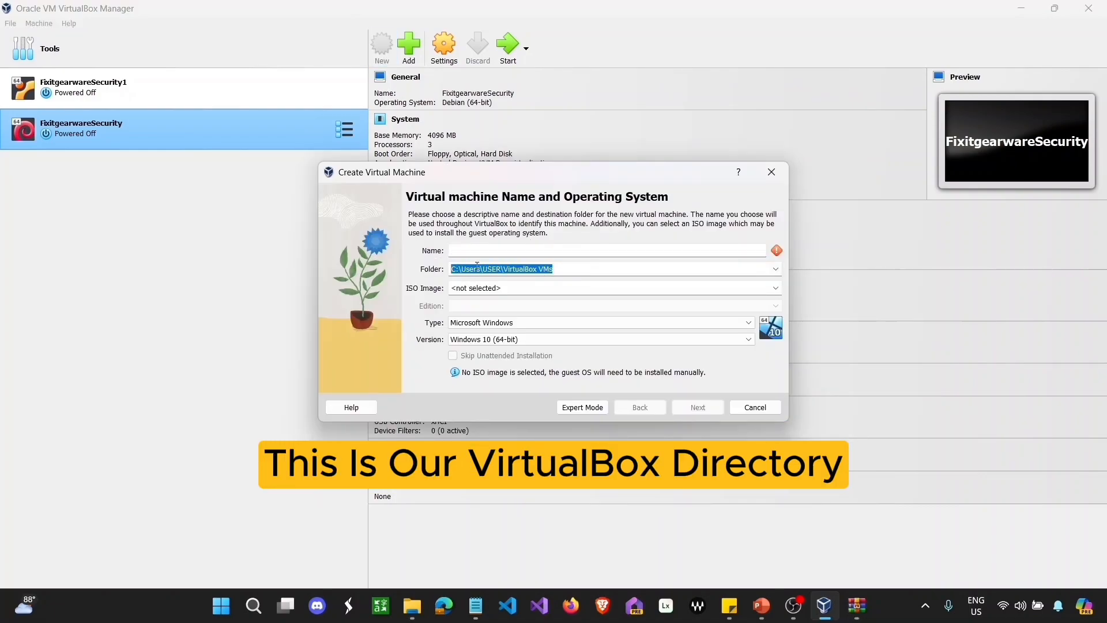
right_click(478, 265)
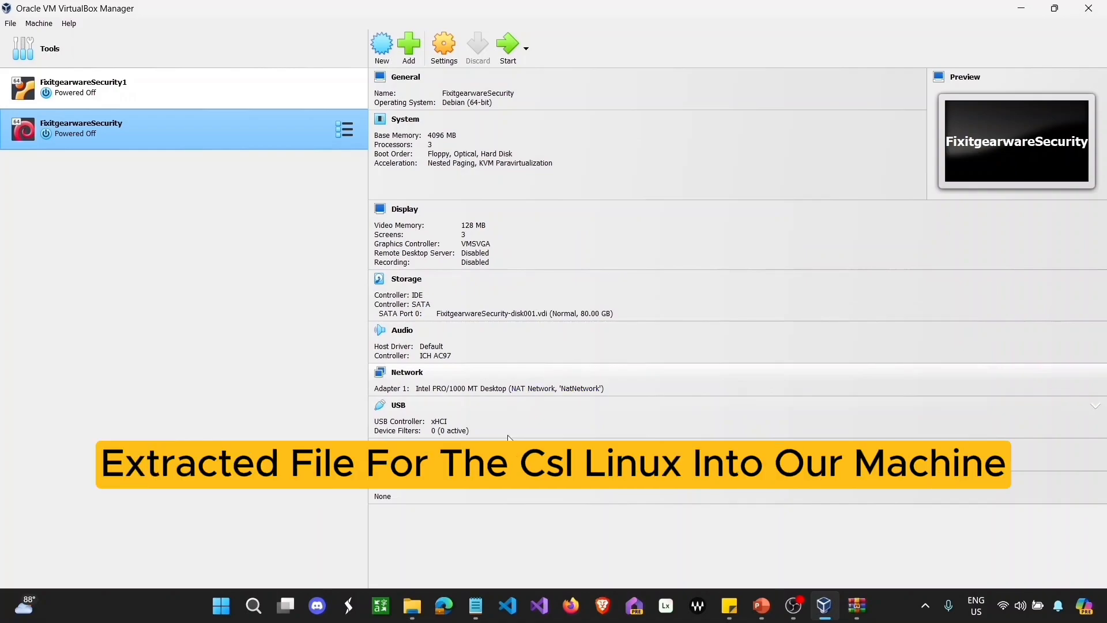
Step: Paste the copied VirtualBox VMs path into a new blank note for reference
click(425, 600)
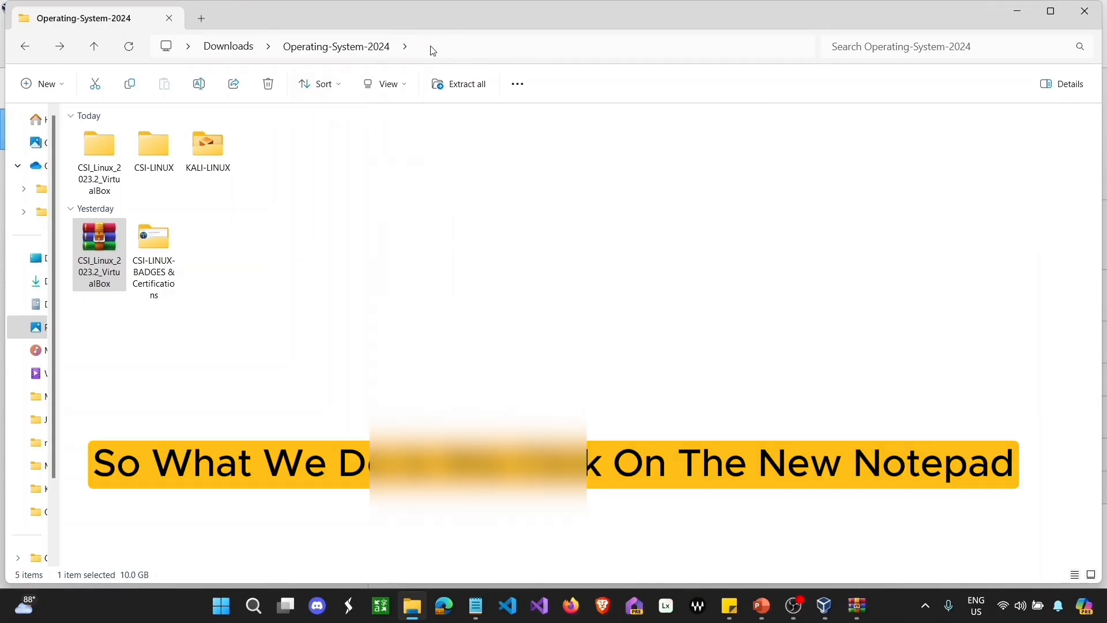
click(478, 597)
right_click(477, 594)
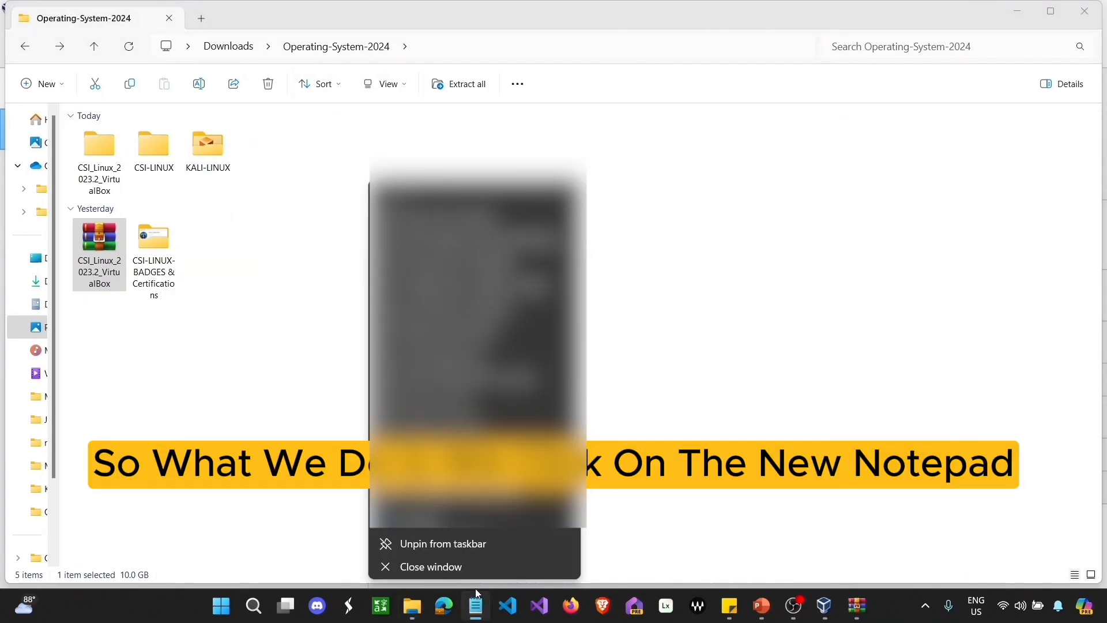
click(444, 533)
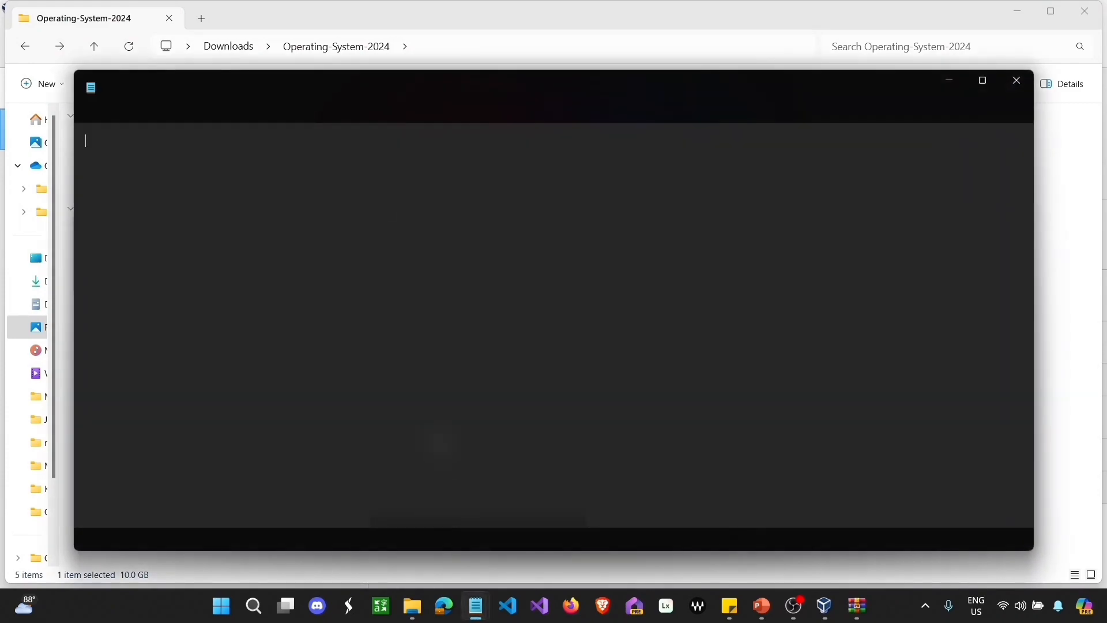
text(C:\Users\USER\VirtualBox VMs)
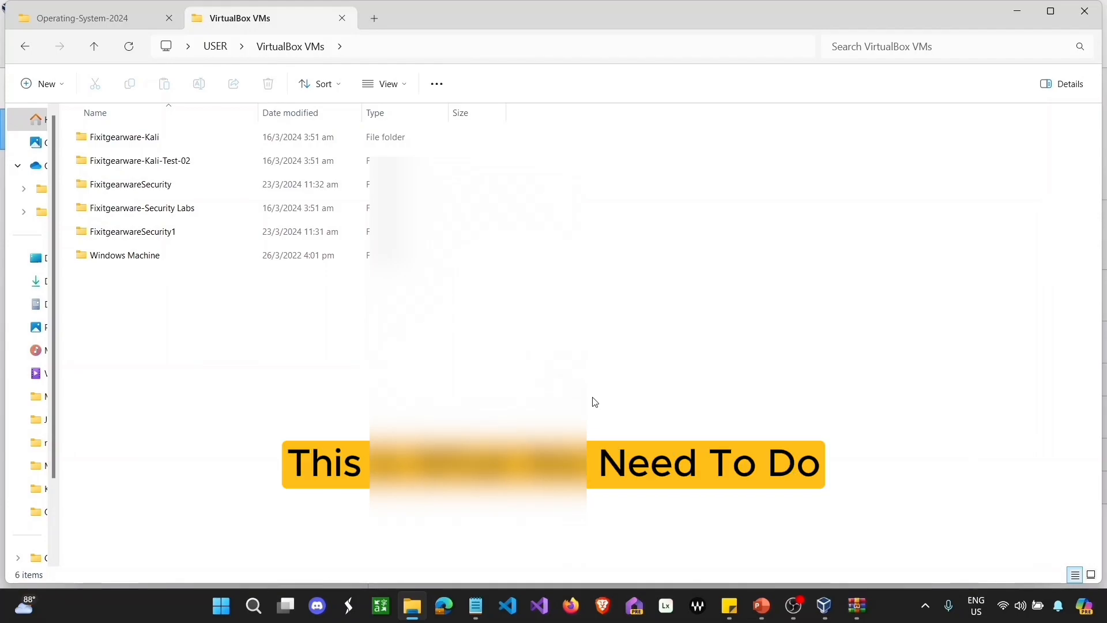
mouse_move(476, 606)
click(524, 548)
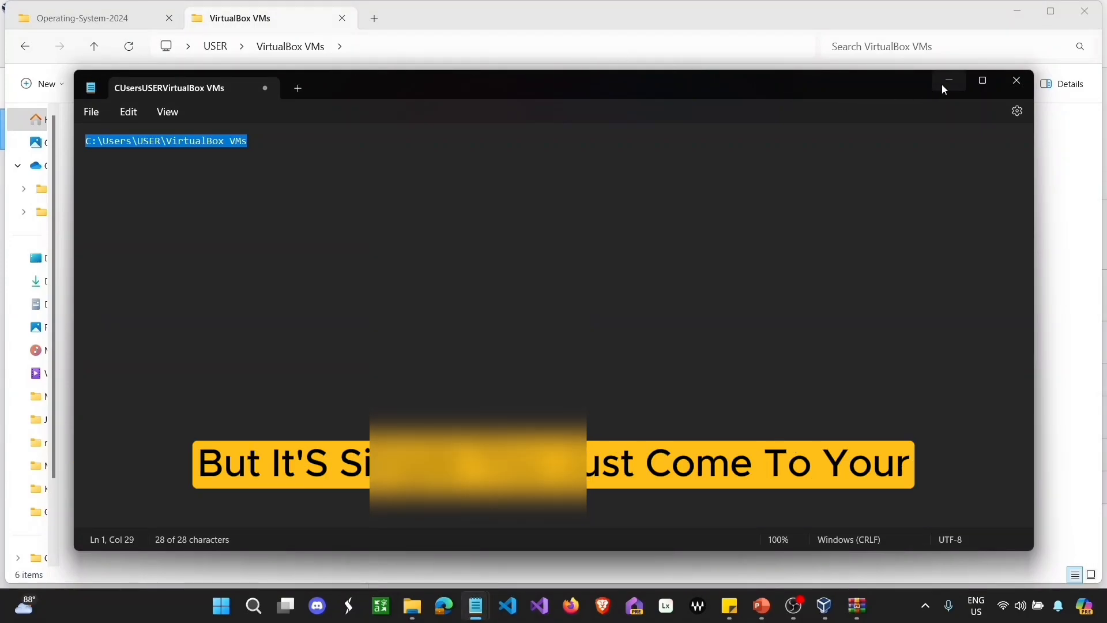
click(949, 81)
Step: Open a new Explorer tab and navigate it to C:\Users\USER\VirtualBox VMs
click(468, 47)
key(ctrl+c)
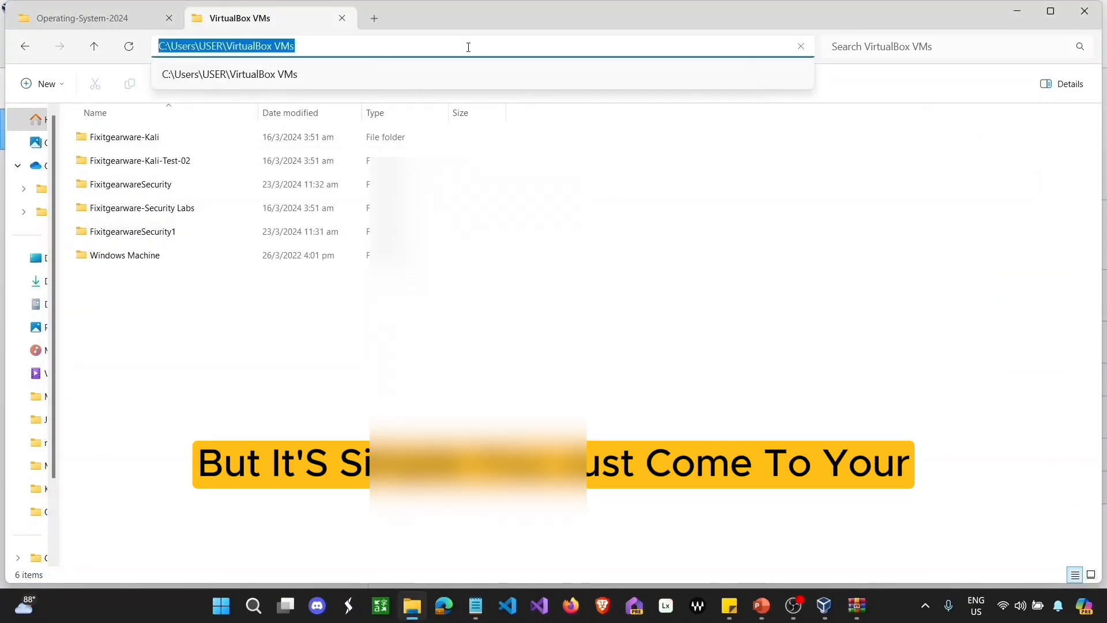
click(373, 23)
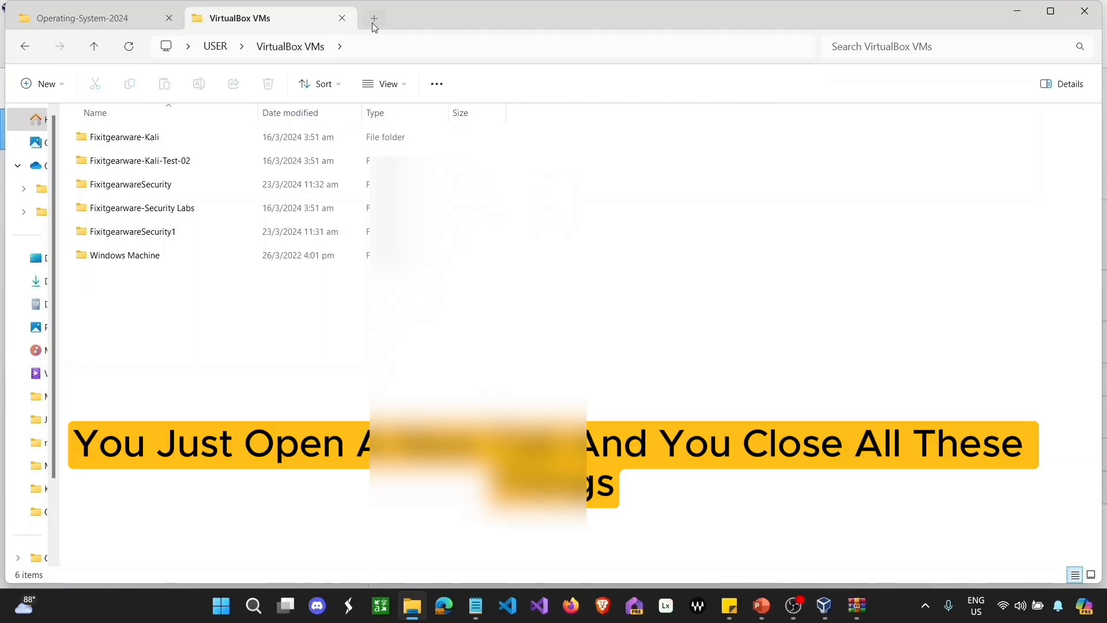
click(90, 151)
click(89, 173)
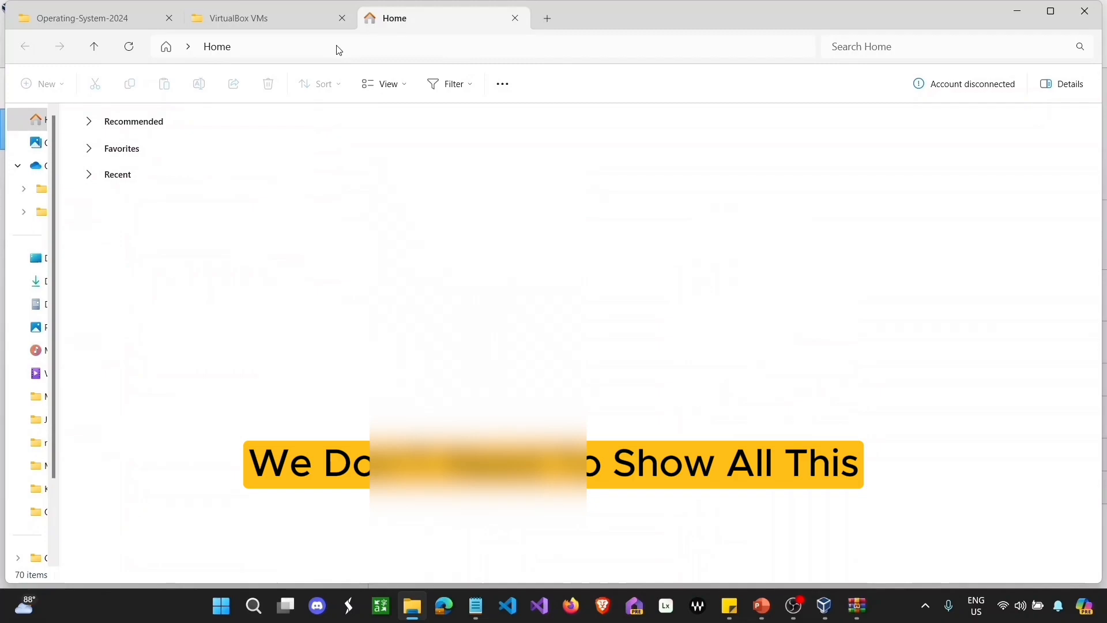
click(345, 46)
right_click(346, 46)
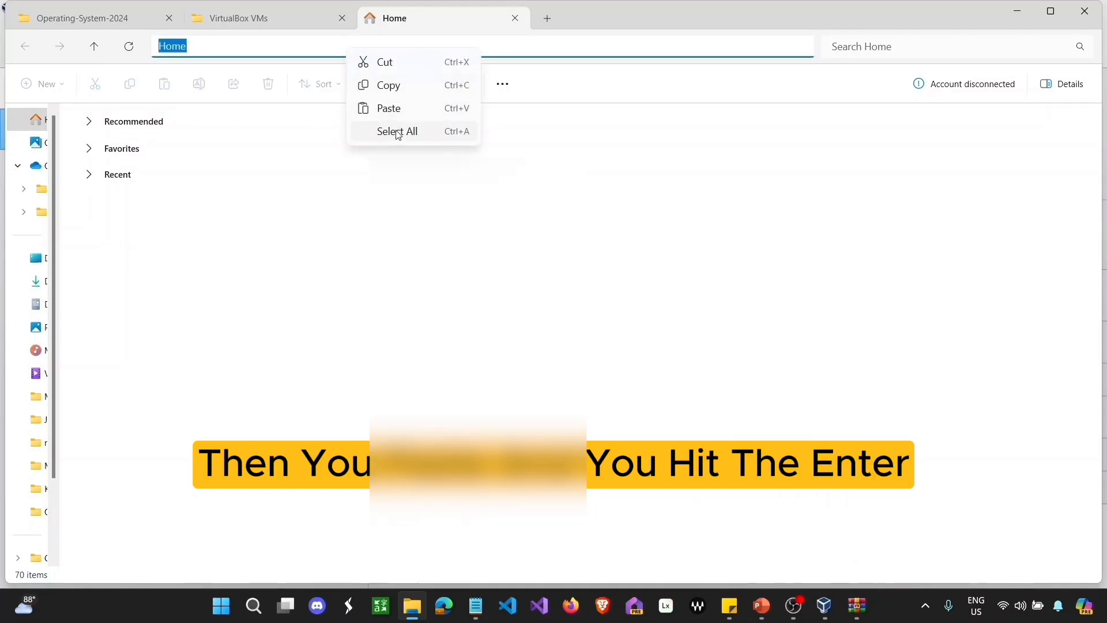
click(393, 110)
key(Return)
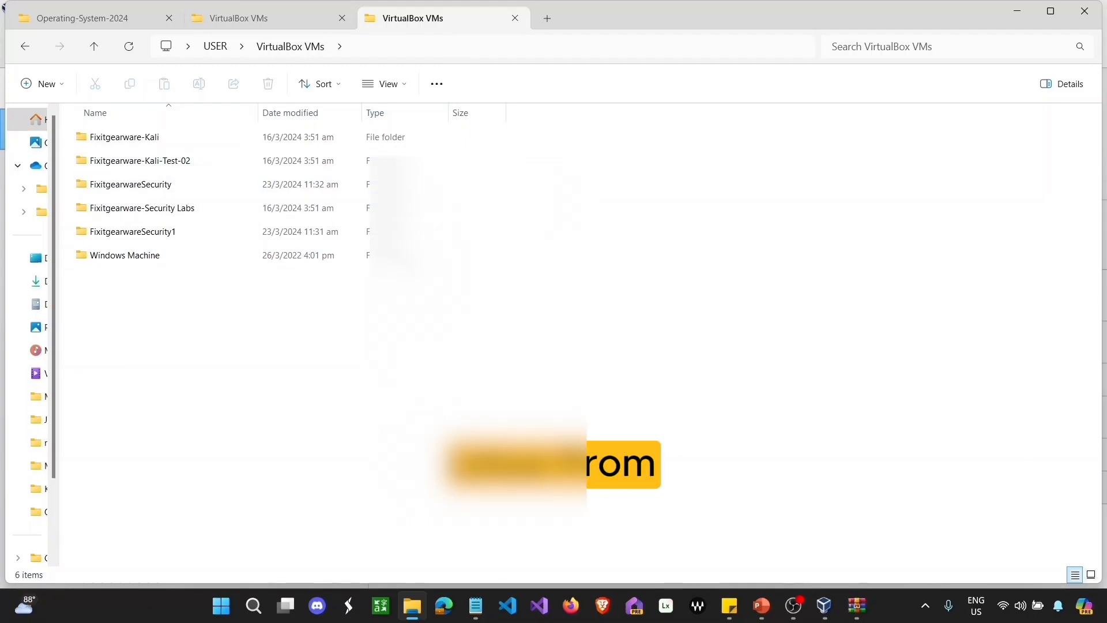
Step: Cut the CSI_Linux_2023.2_VirtualBox folder from Operating-System-2024 and paste it into the VirtualBox VMs tab
click(109, 22)
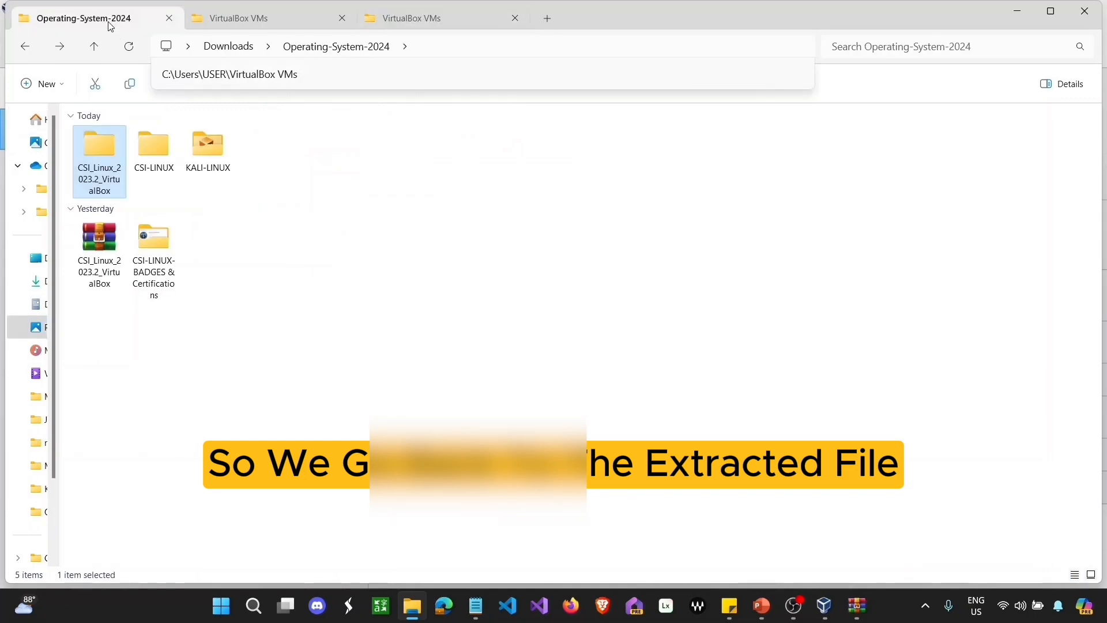
click(116, 140)
right_click(115, 140)
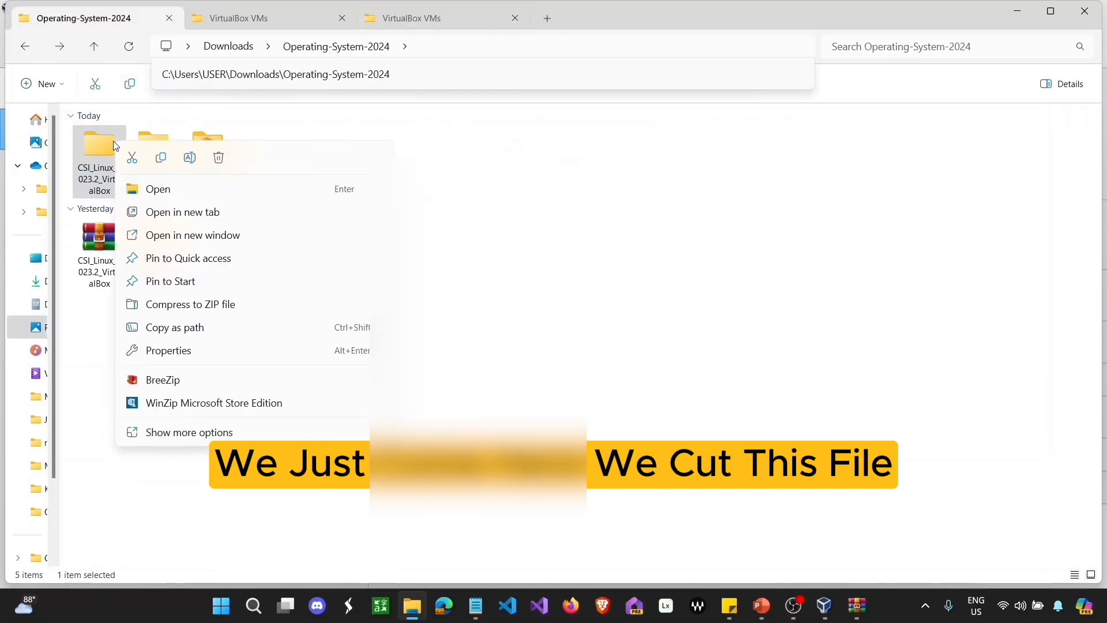
click(135, 158)
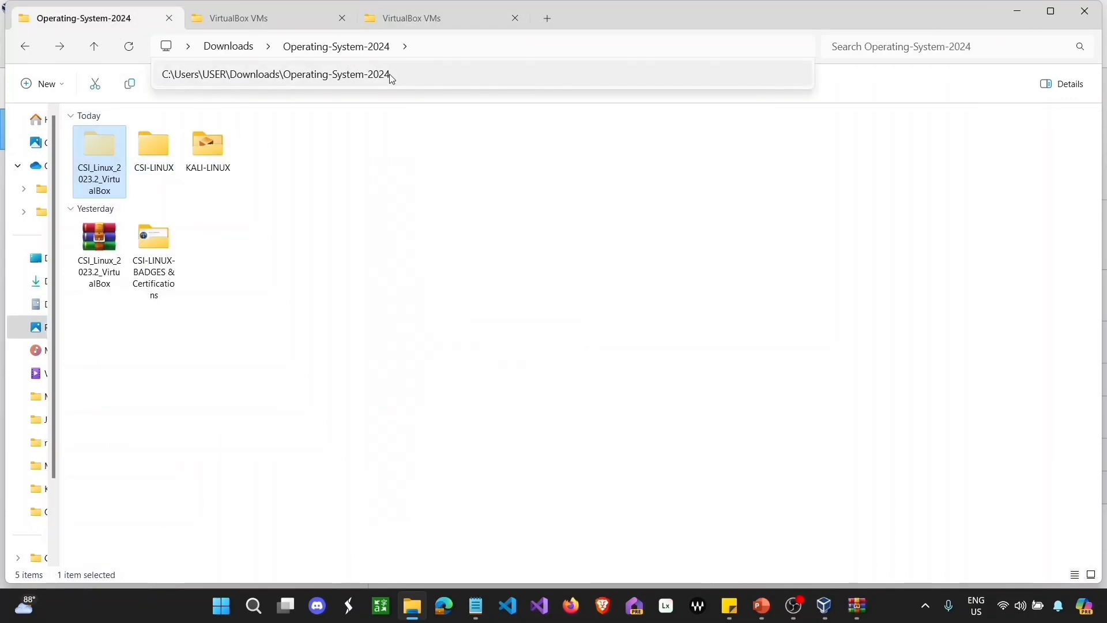
click(421, 22)
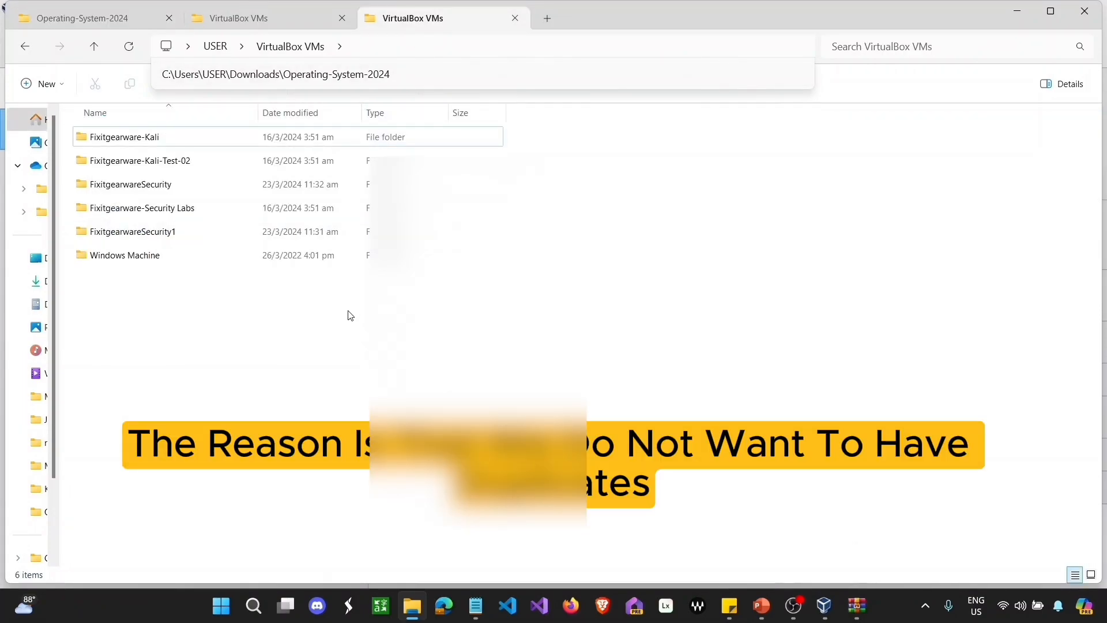
right_click(359, 325)
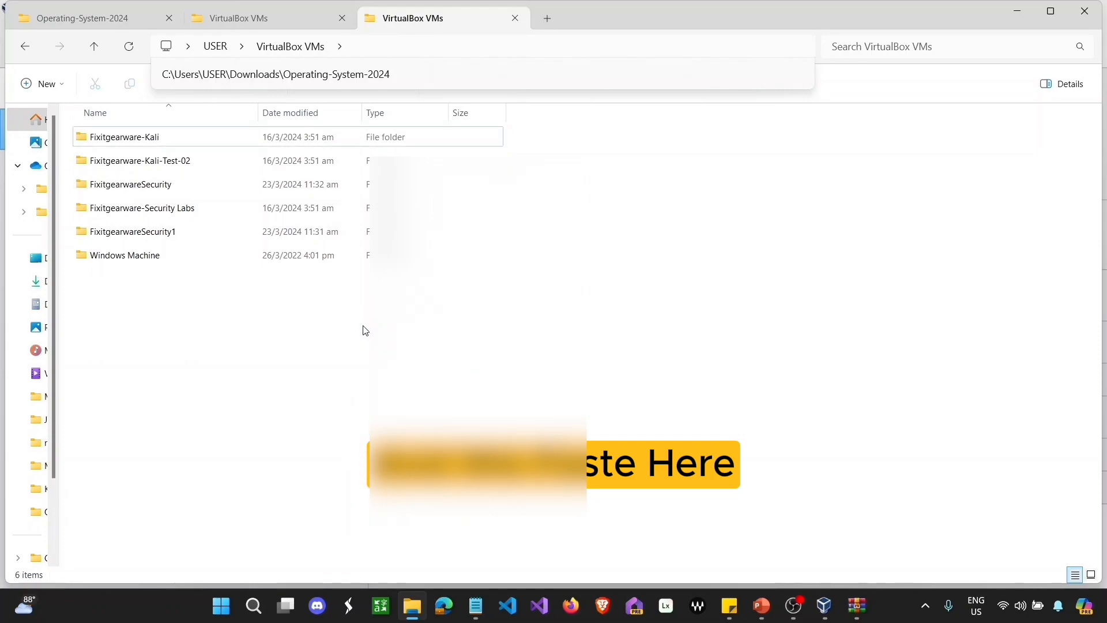
click(366, 330)
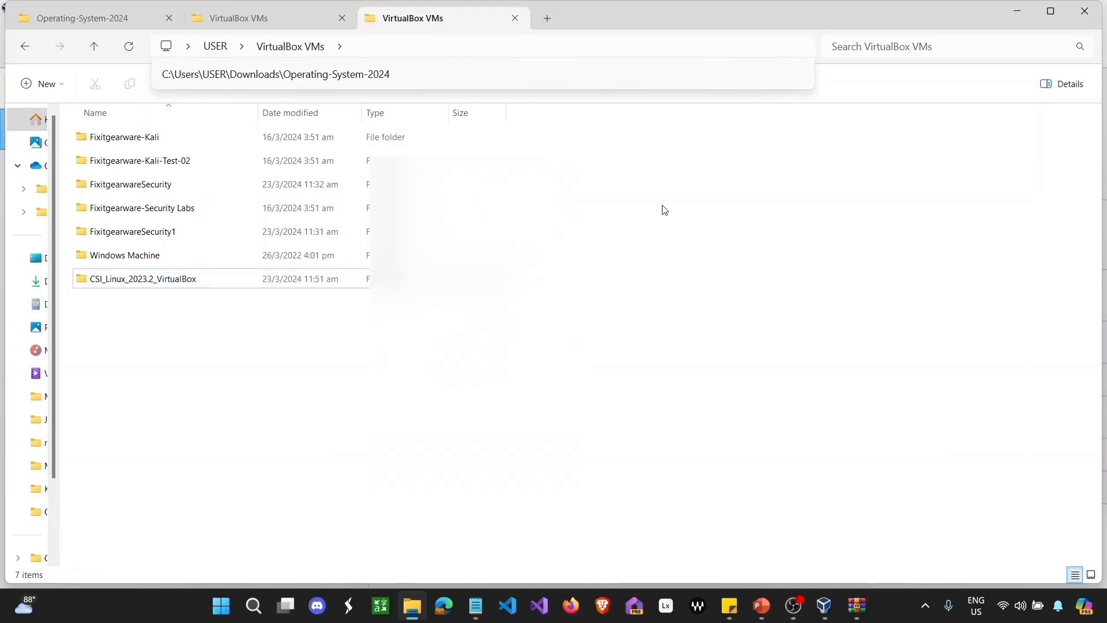
Step: Rename the CSI_Linux_2023.2_VirtualBox folder in VirtualBox VMs to 'Fixitgearware-Forensics'
click(176, 287)
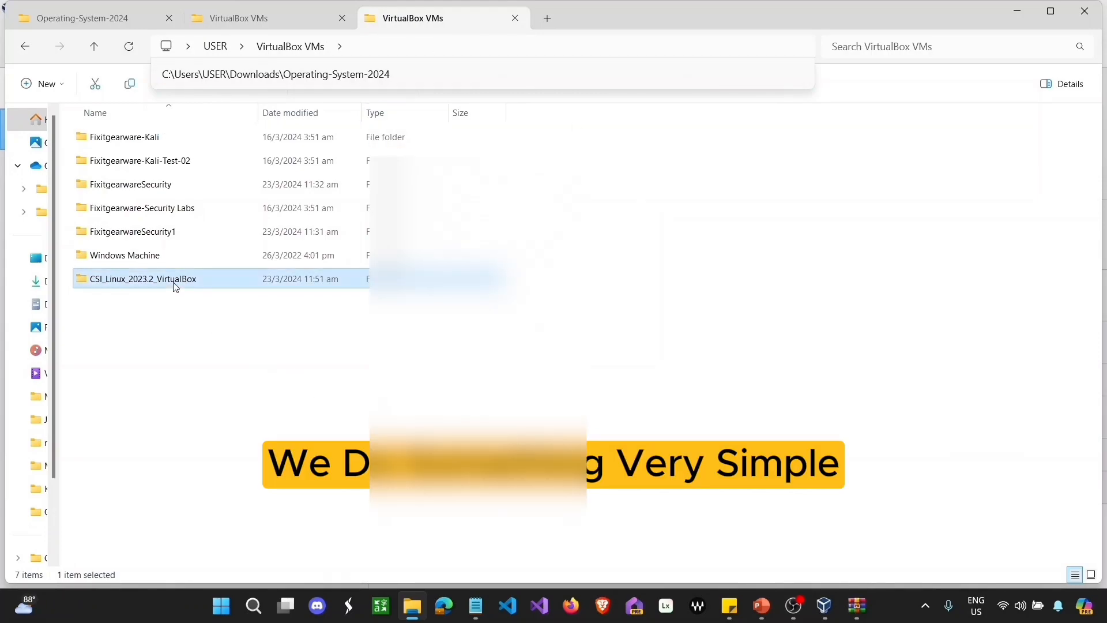
right_click(175, 286)
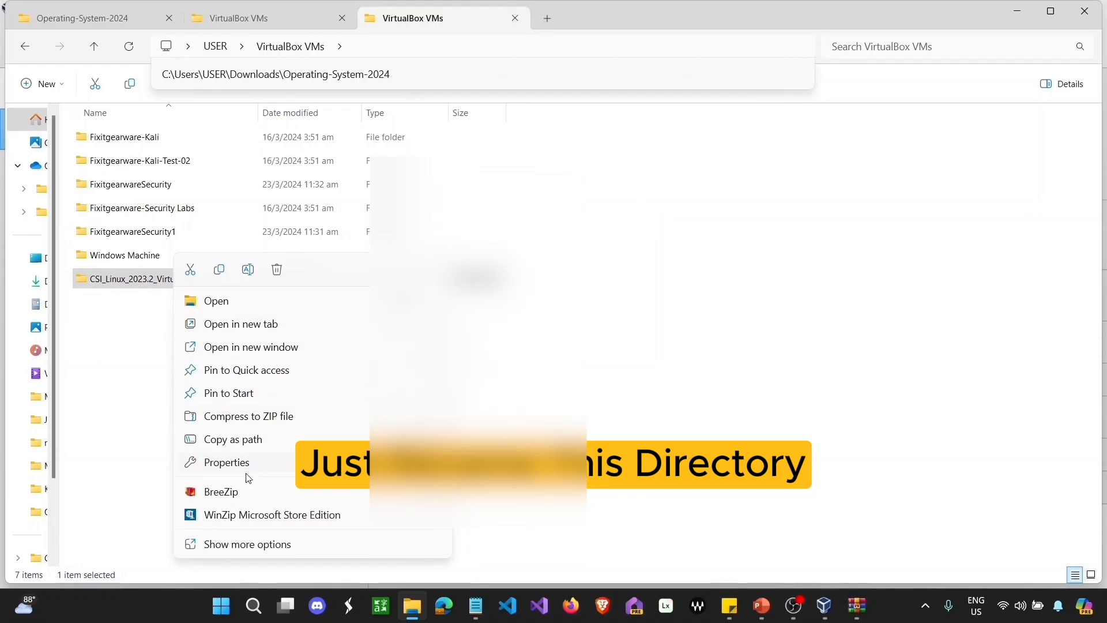
click(241, 544)
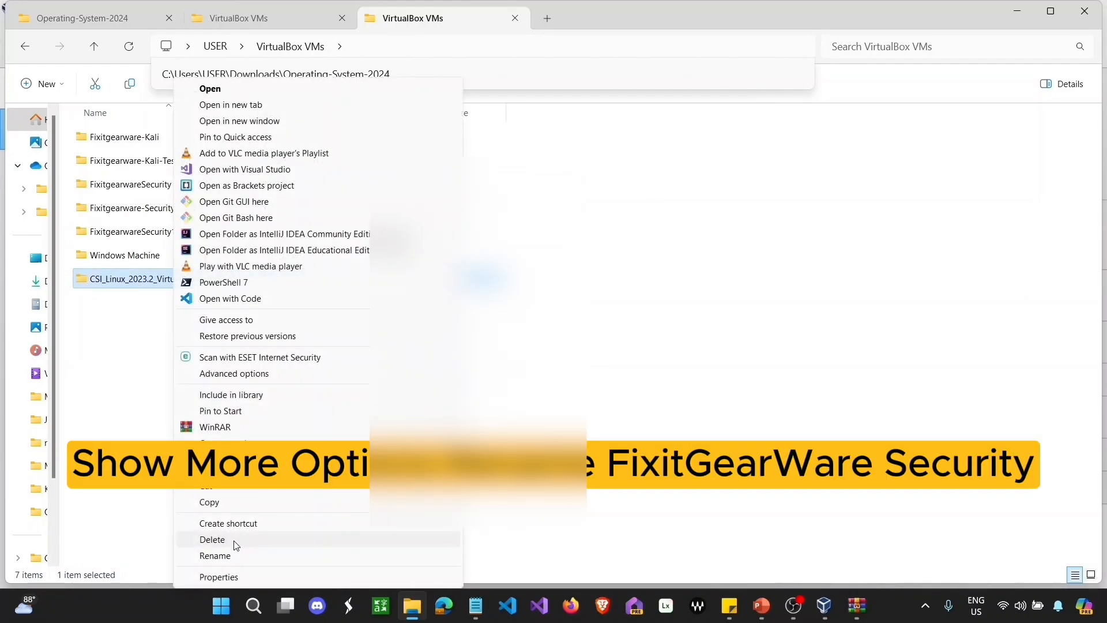
click(235, 556)
text(F)
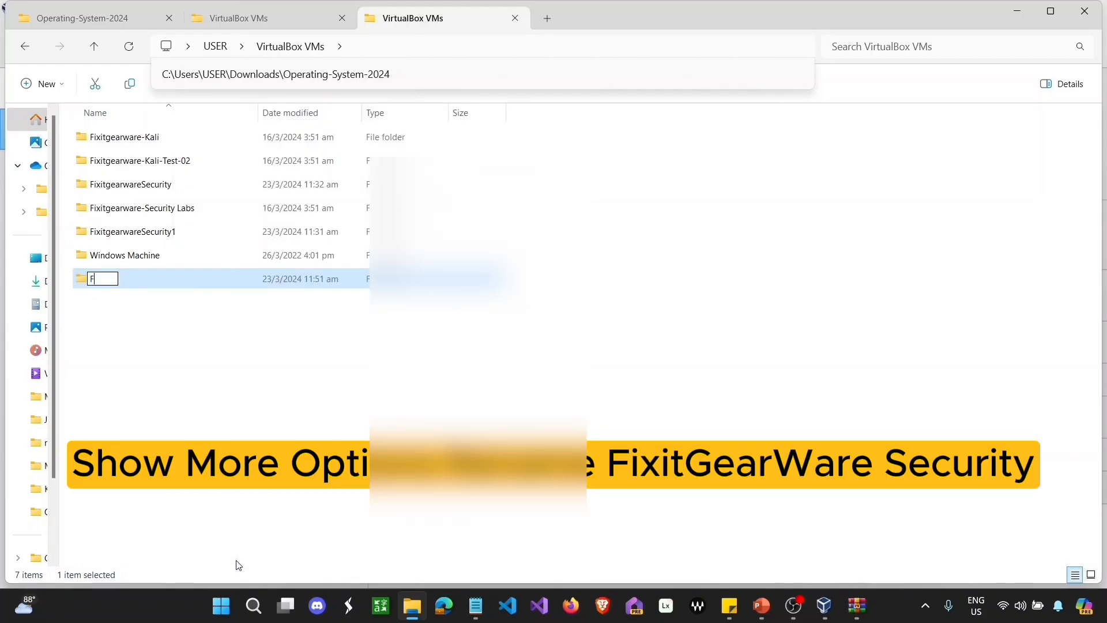
text(ixitgearware)
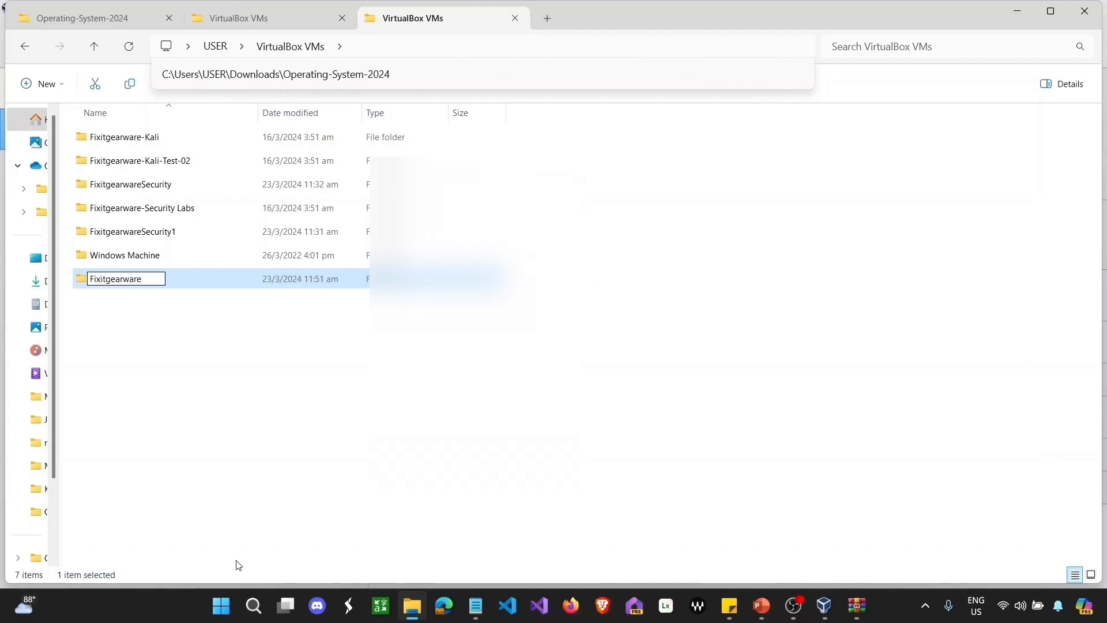
text(-Forensics)
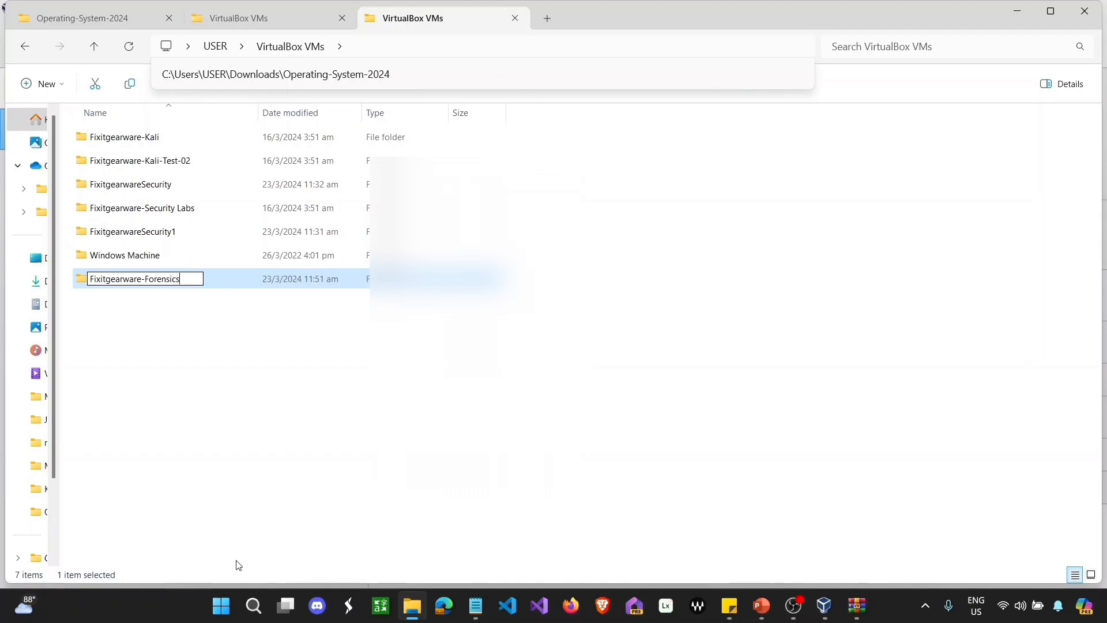
key(Return)
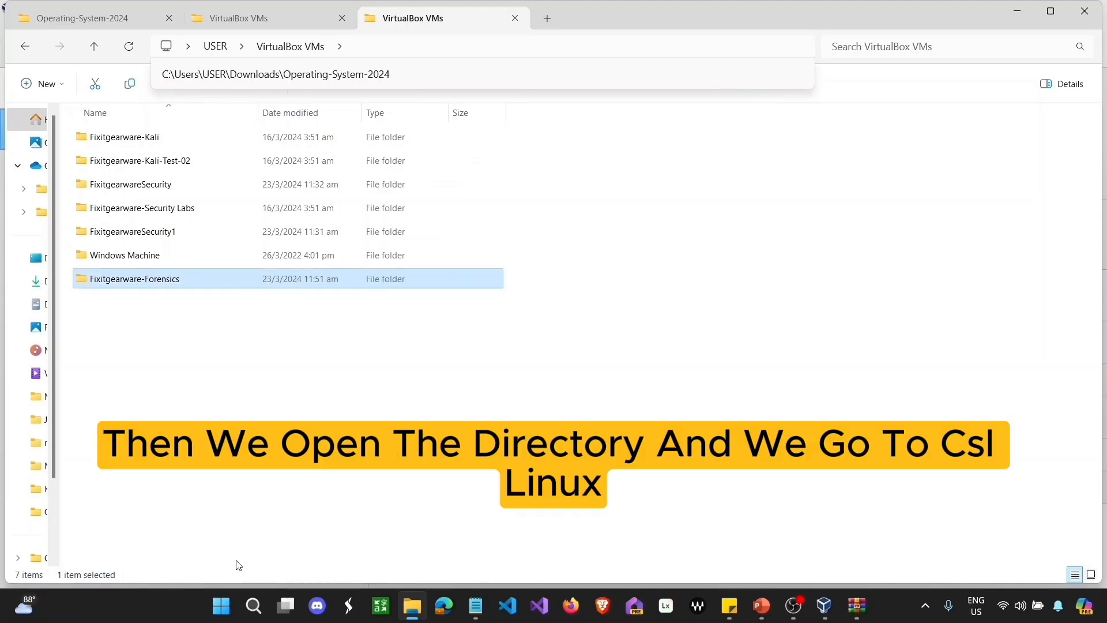
Step: Go into Fixitgearware-Forensics\CSI Linux 2023.2 VirtualBox and launch its .vbox file to register the machine
double_click(154, 286)
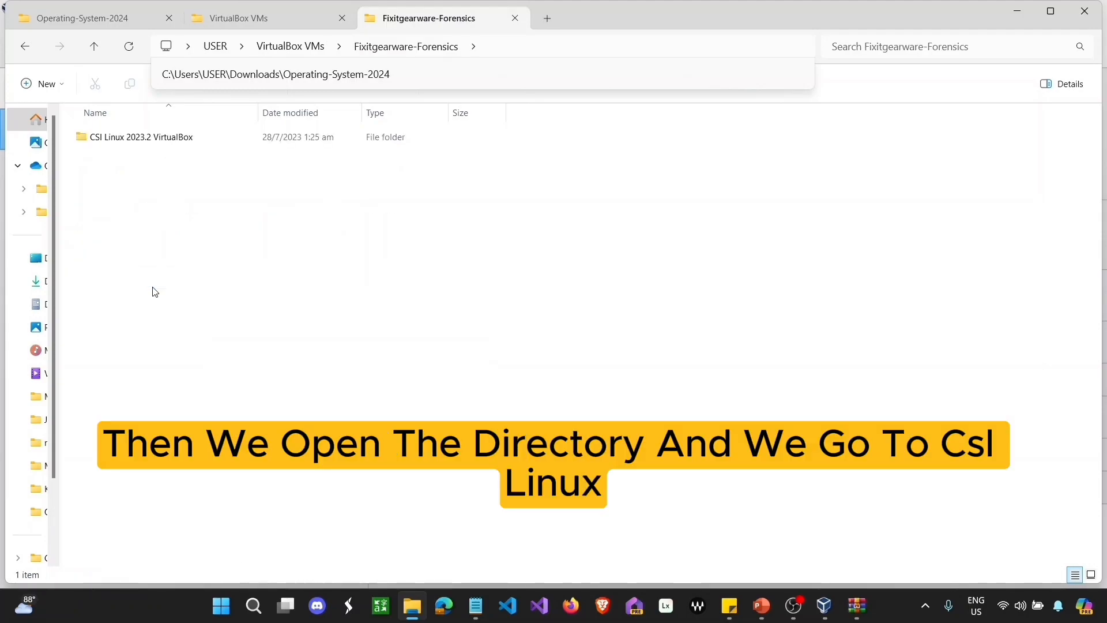
double_click(115, 138)
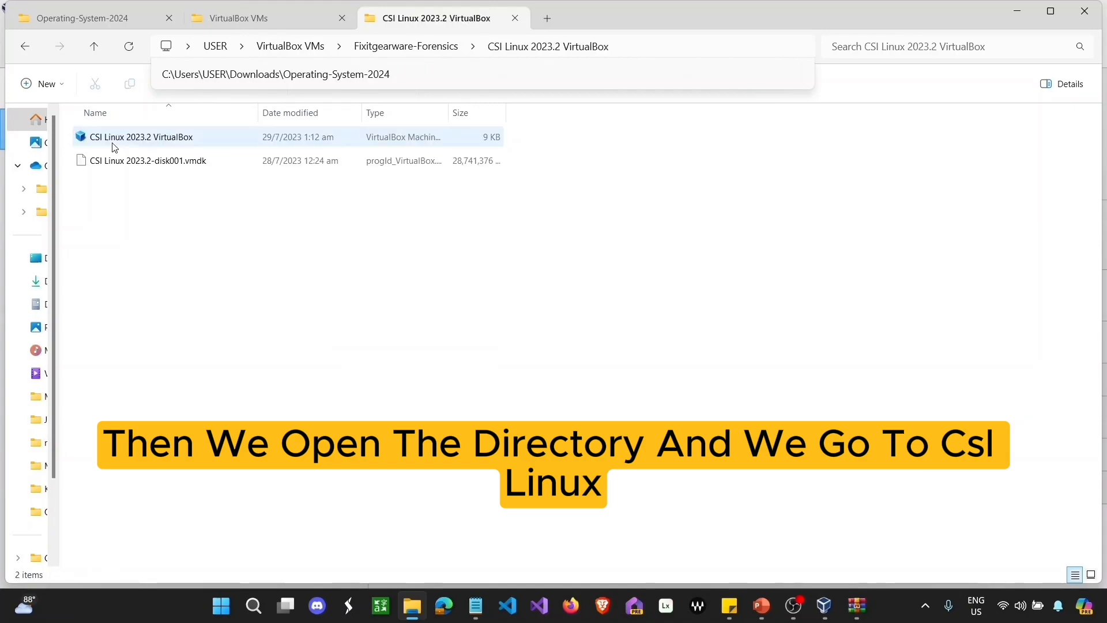
click(114, 140)
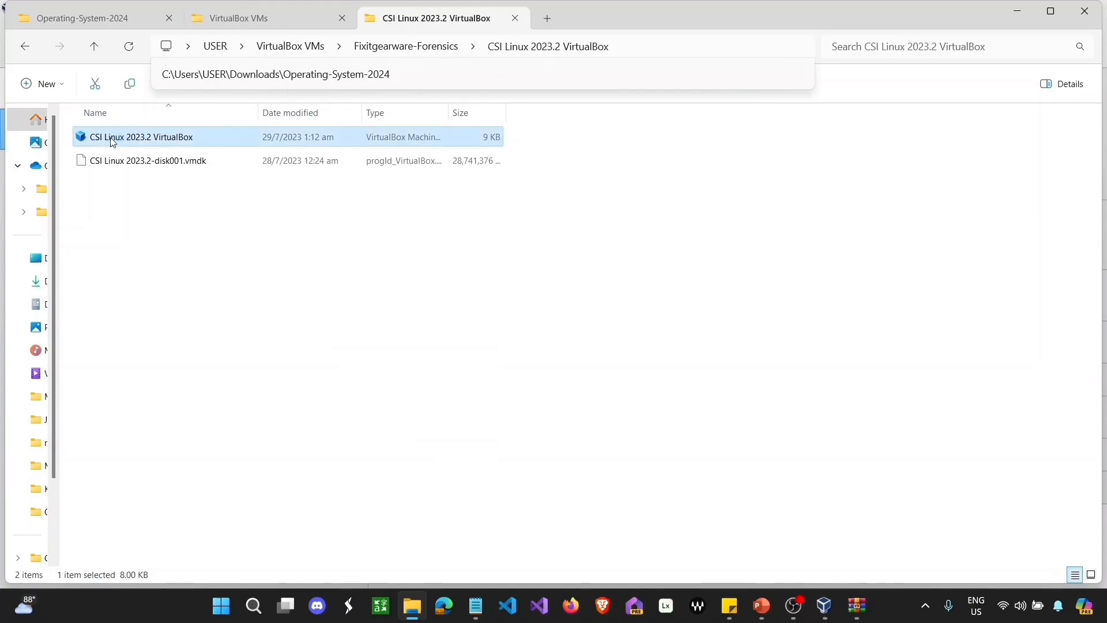
double_click(111, 141)
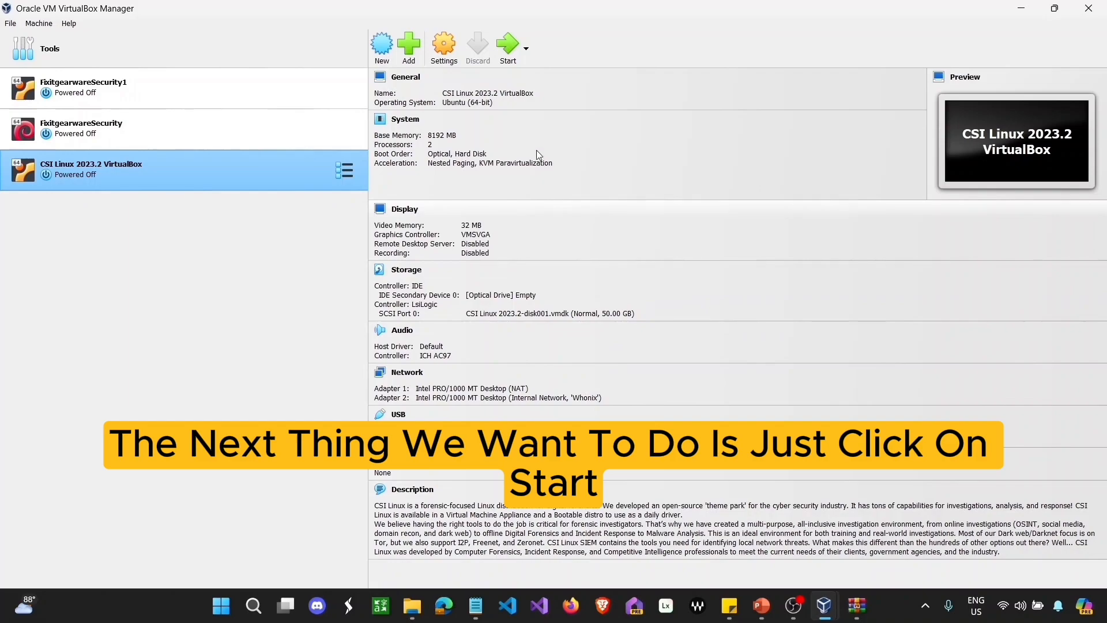
Step: Start the CSI Linux 2023.2 VirtualBox machine and let it boot to the login screen
click(511, 43)
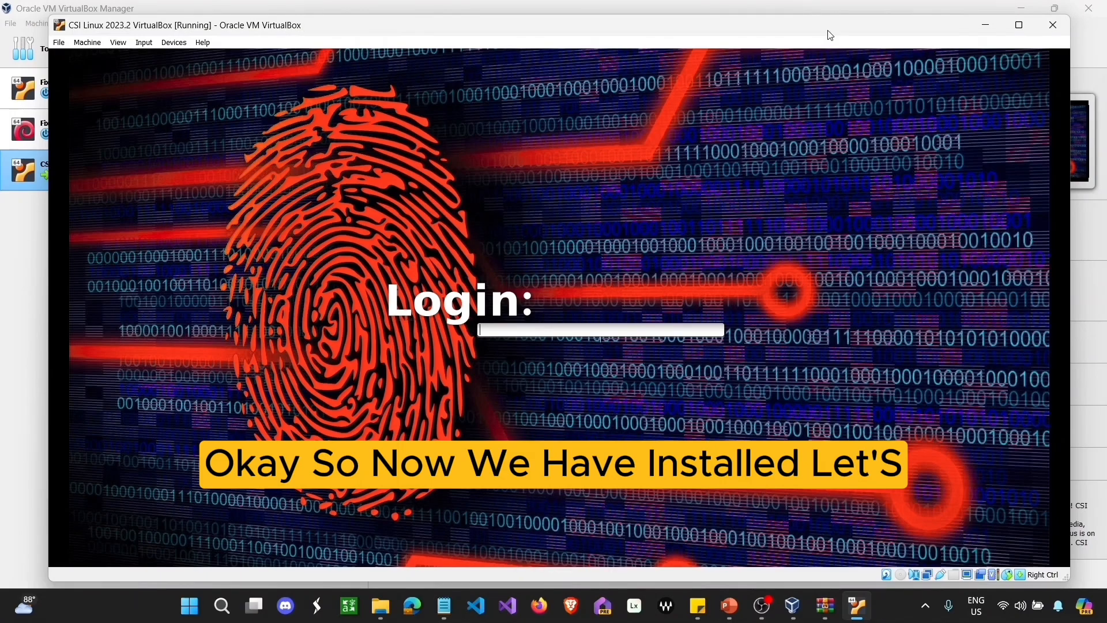
Step: Minimise the running VM and read the CSI Linux machine's description in Settings > General > Description
click(986, 25)
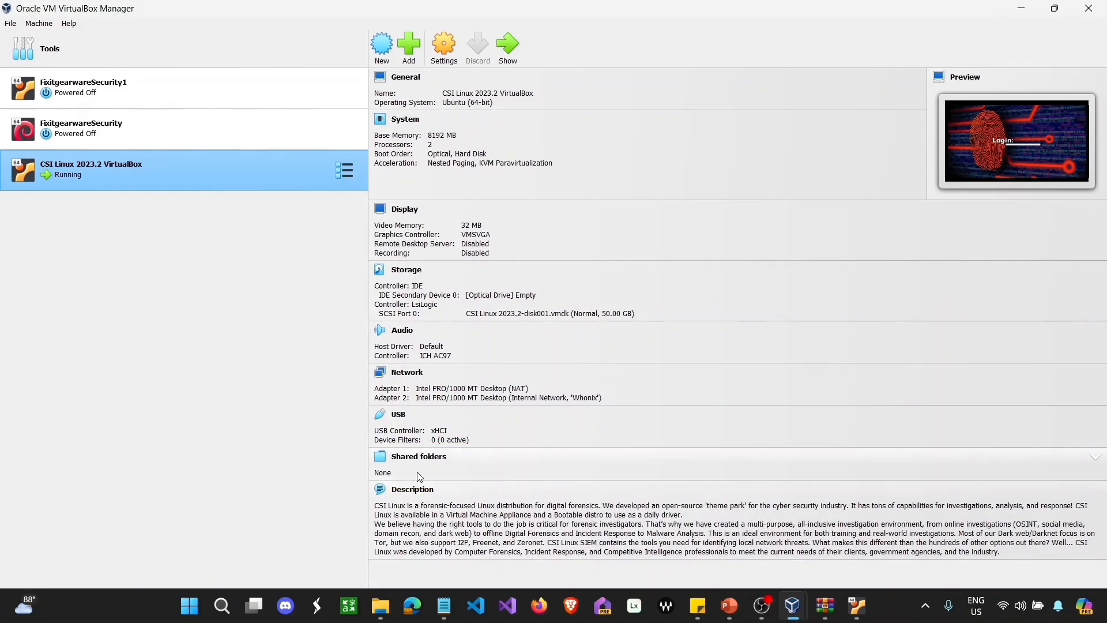
click(385, 492)
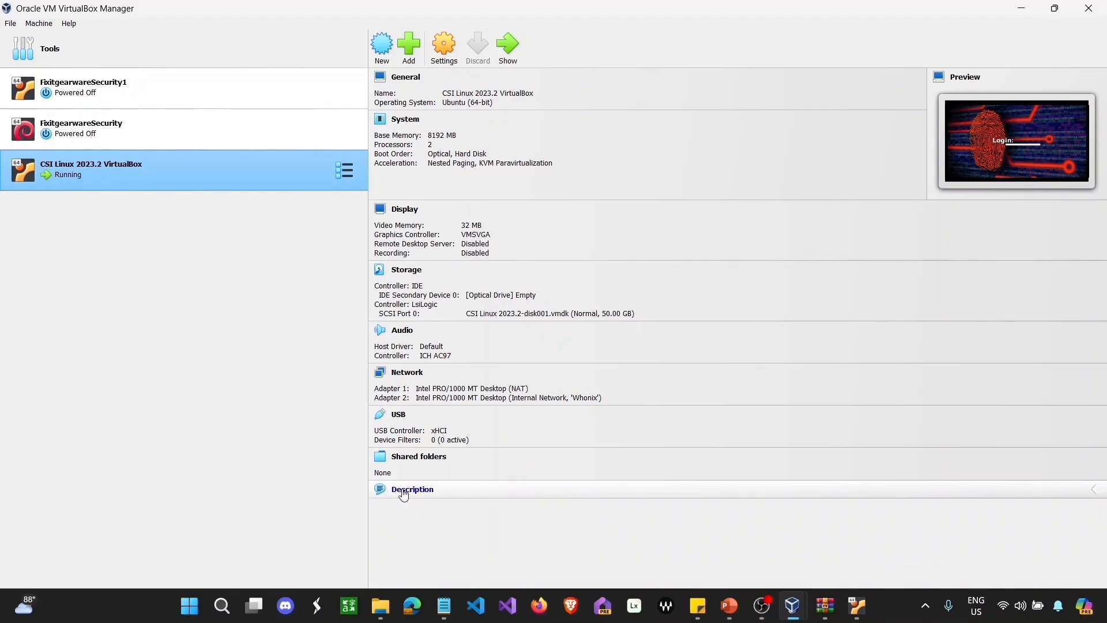
click(407, 492)
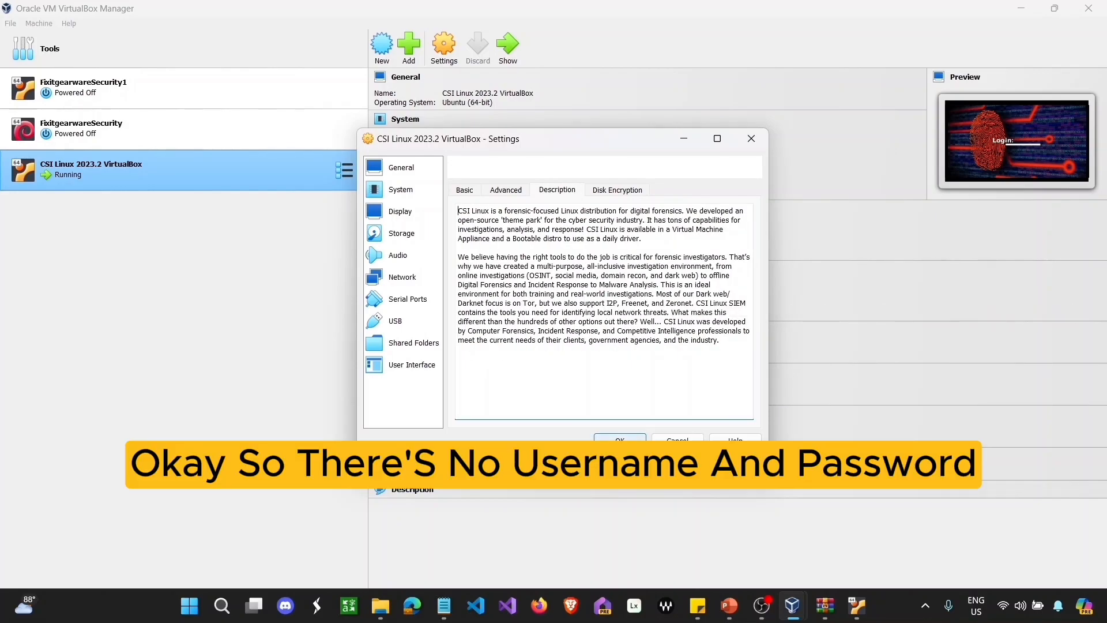
click(684, 138)
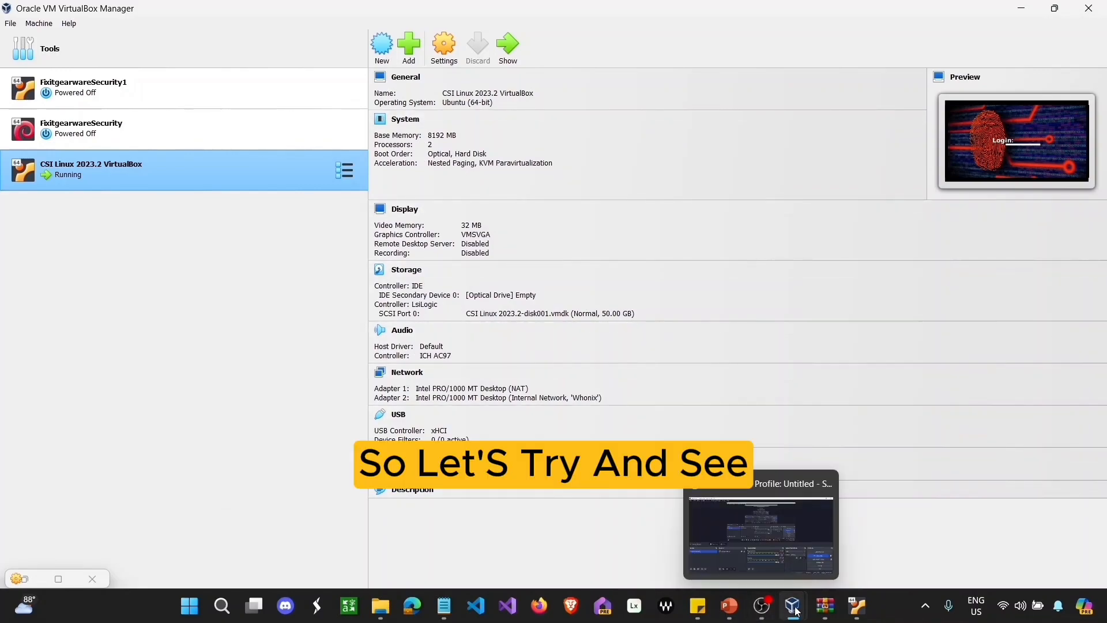
mouse_move(796, 611)
click(831, 561)
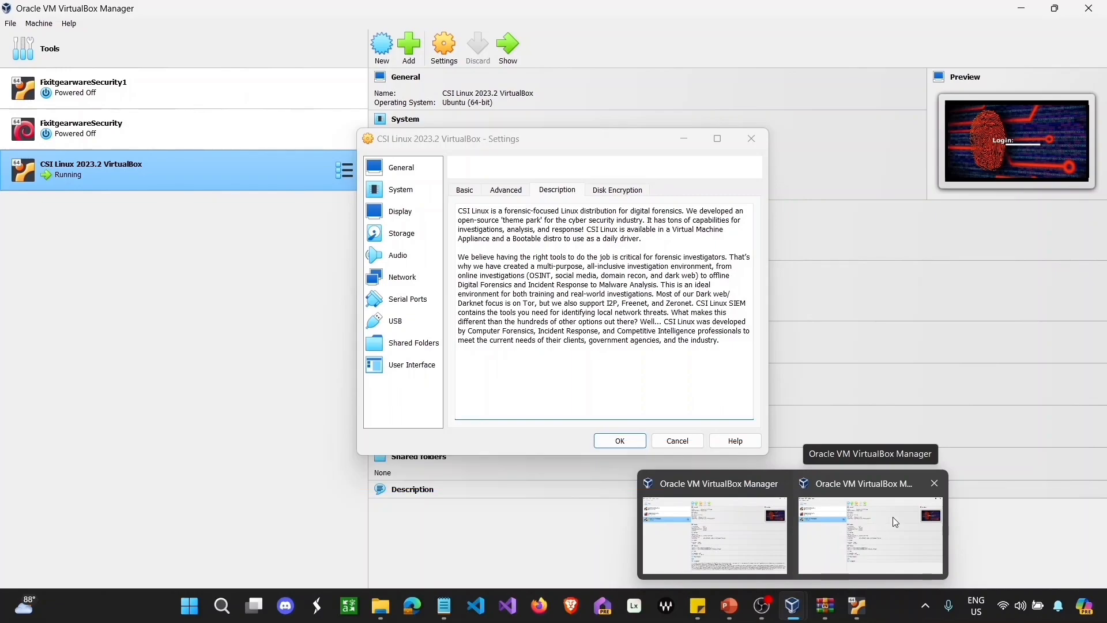
Step: Log in to the CSI Linux VM with the account password to reach its desktop
click(858, 605)
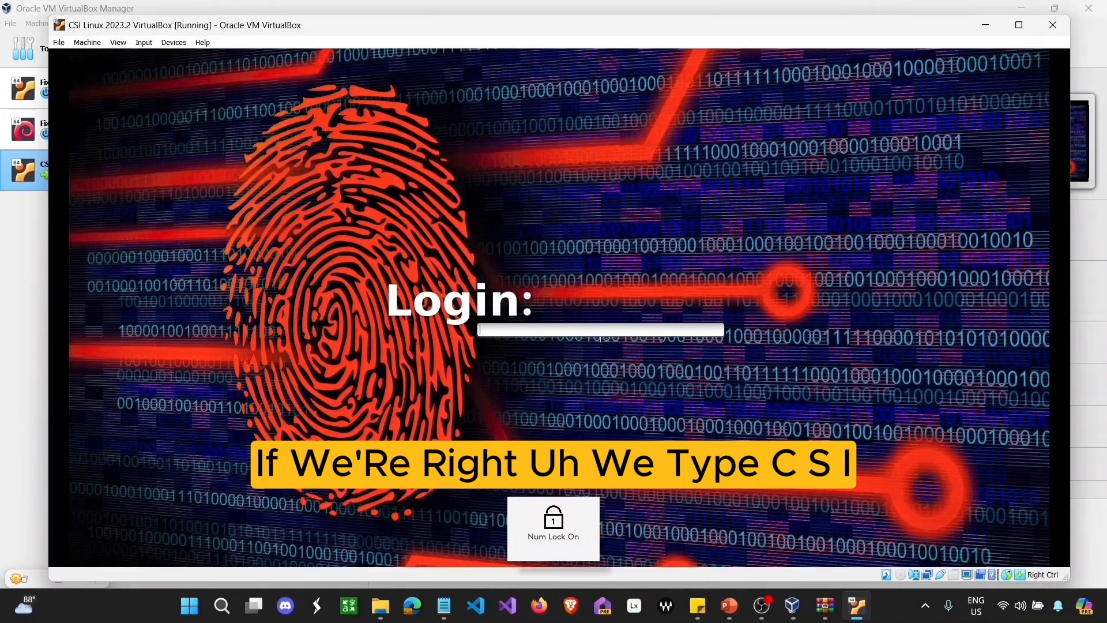
text(c)
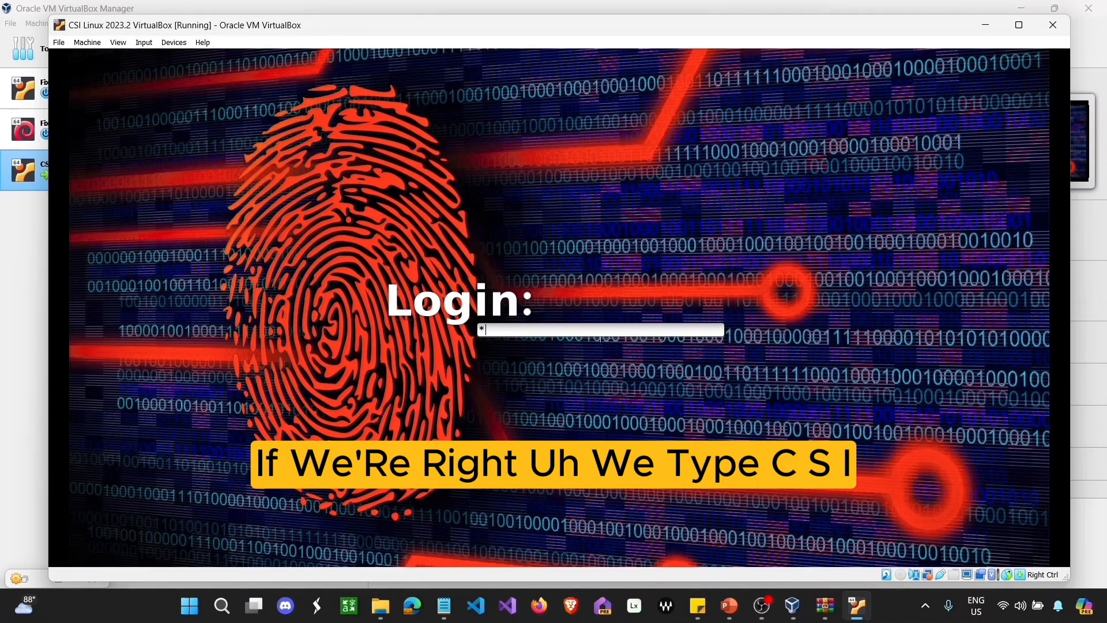
text(s)
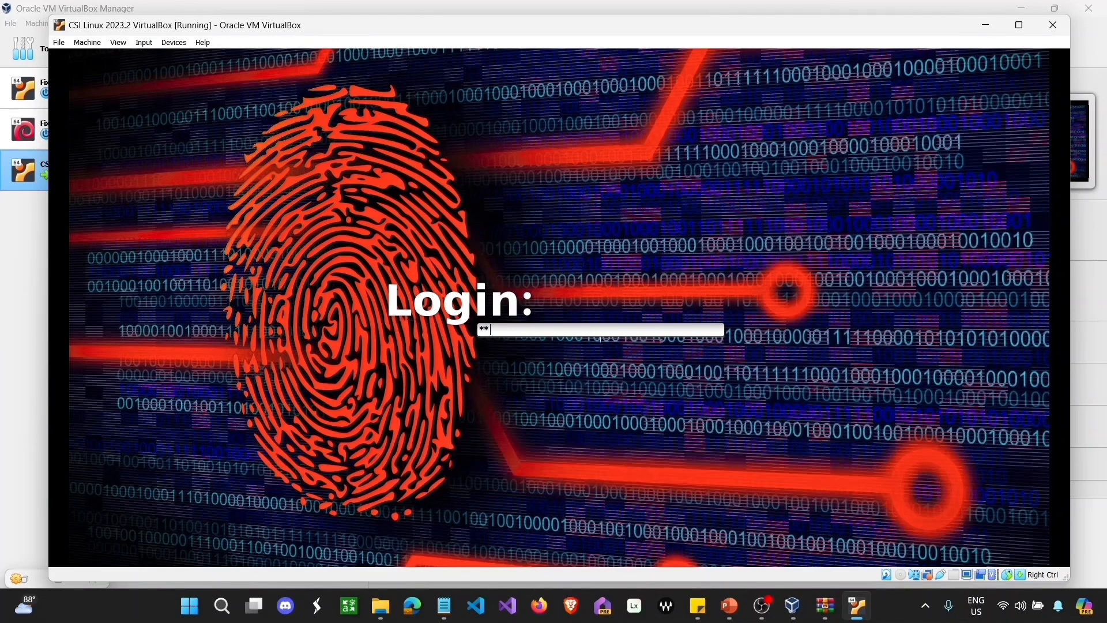
text(i)
key(Return)
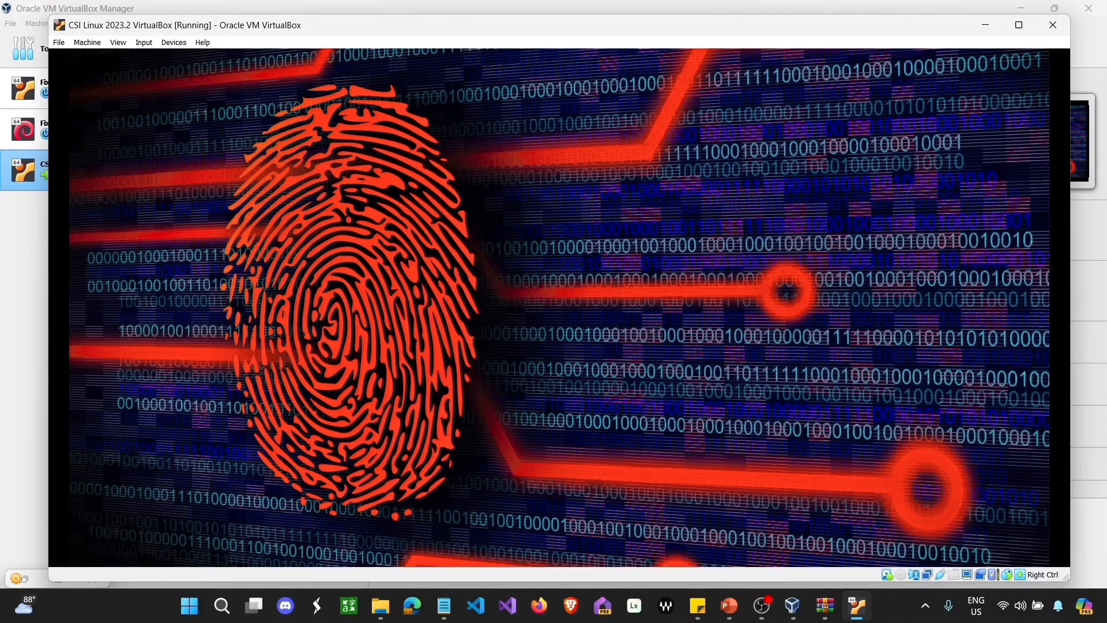
key(Num_Lock)
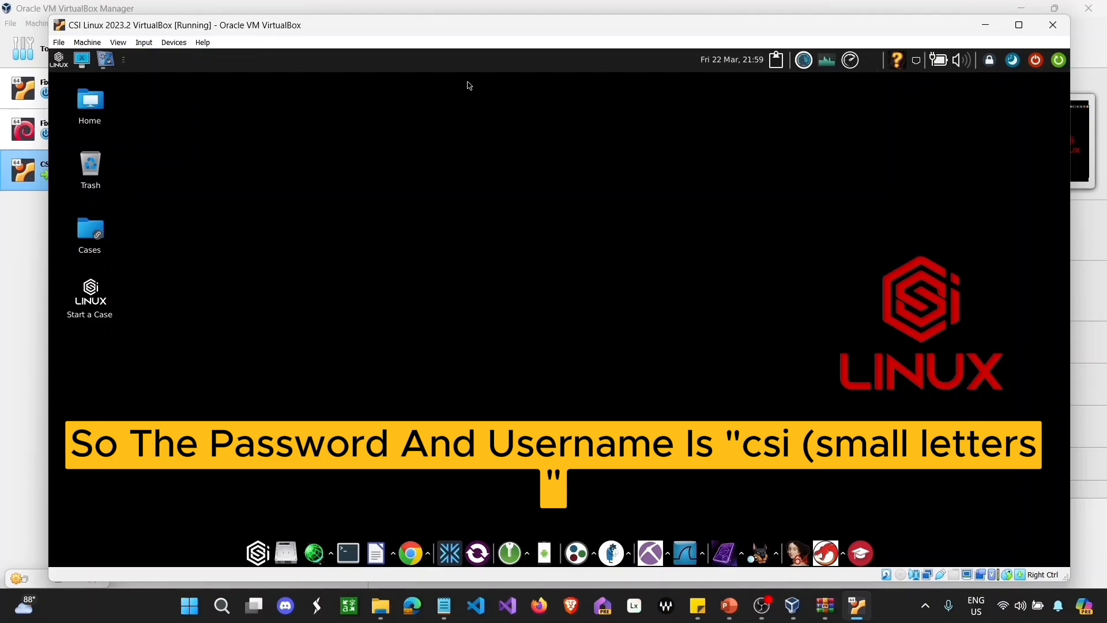
Step: Capture the active window with the Screenshot tool using a 1-second delay, then close the follow-up dialog
click(82, 63)
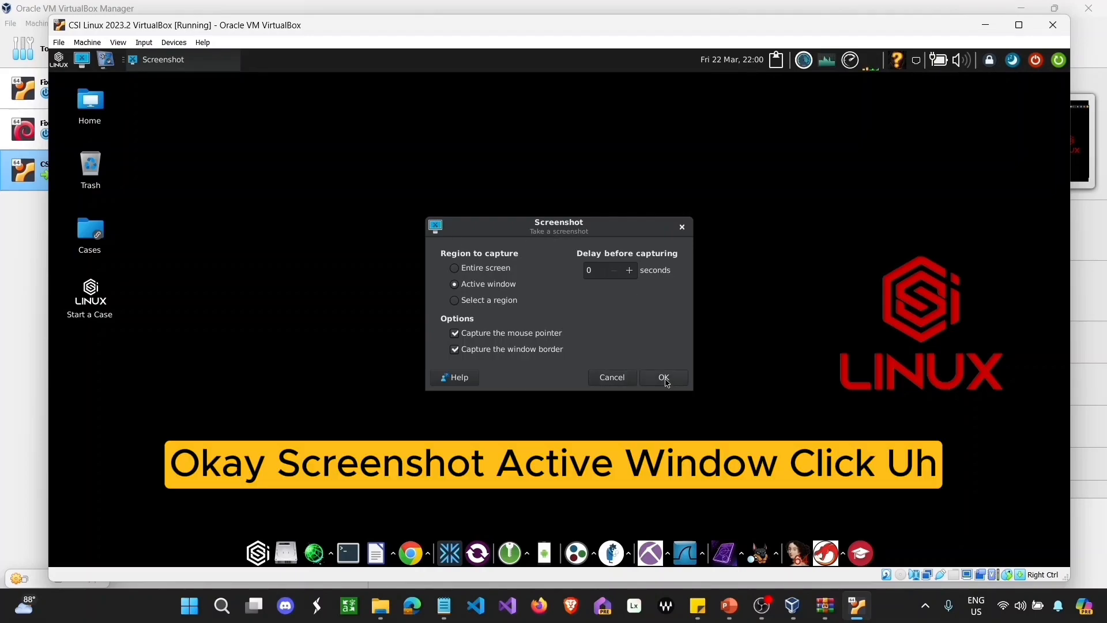
click(630, 270)
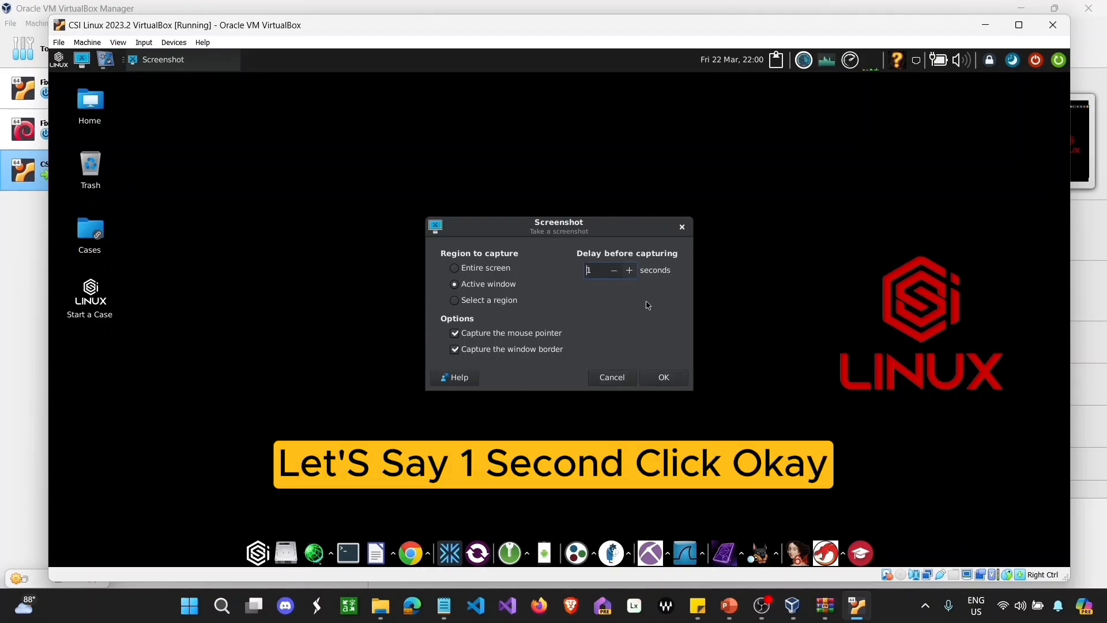
click(661, 377)
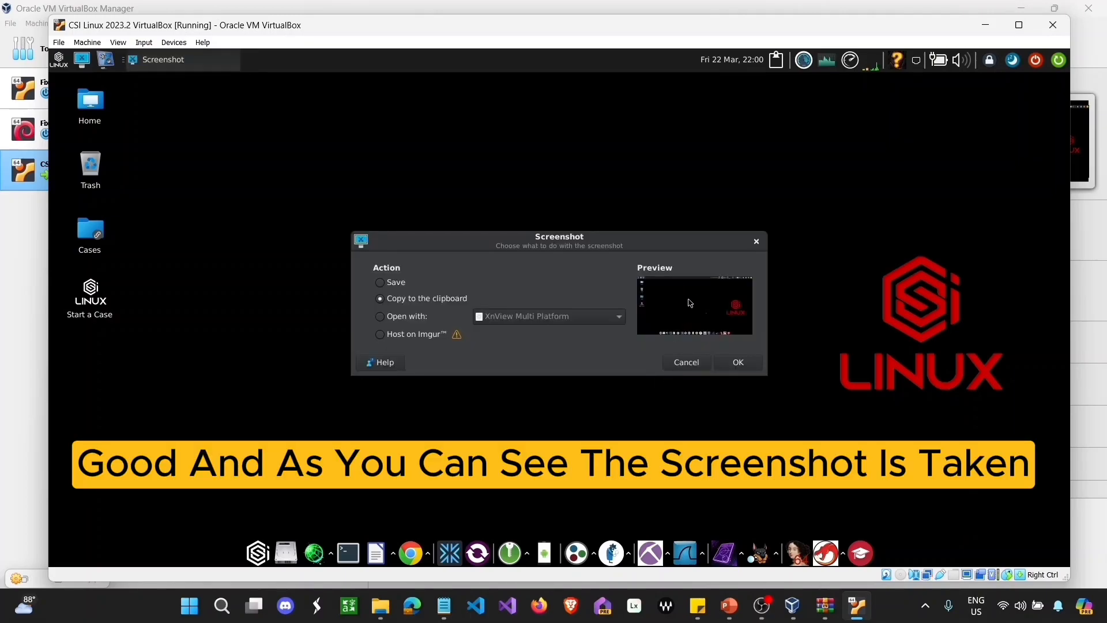
click(685, 359)
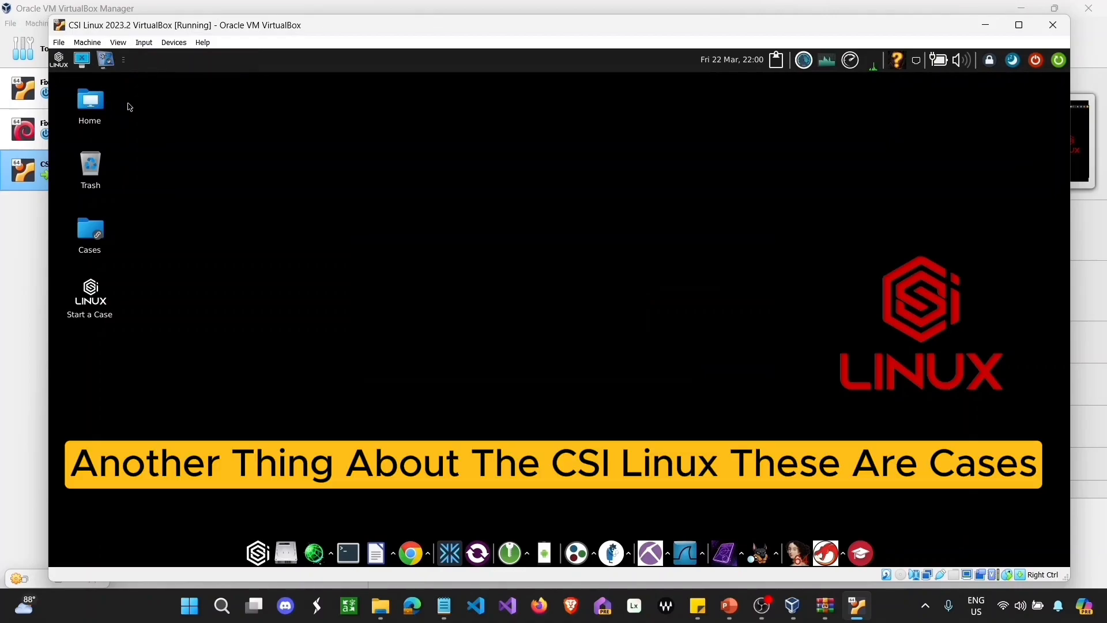
Step: Open Cases from the desktop, then browse csi home, Desktop, Trash, Downloads, Cases and Documents
double_click(92, 228)
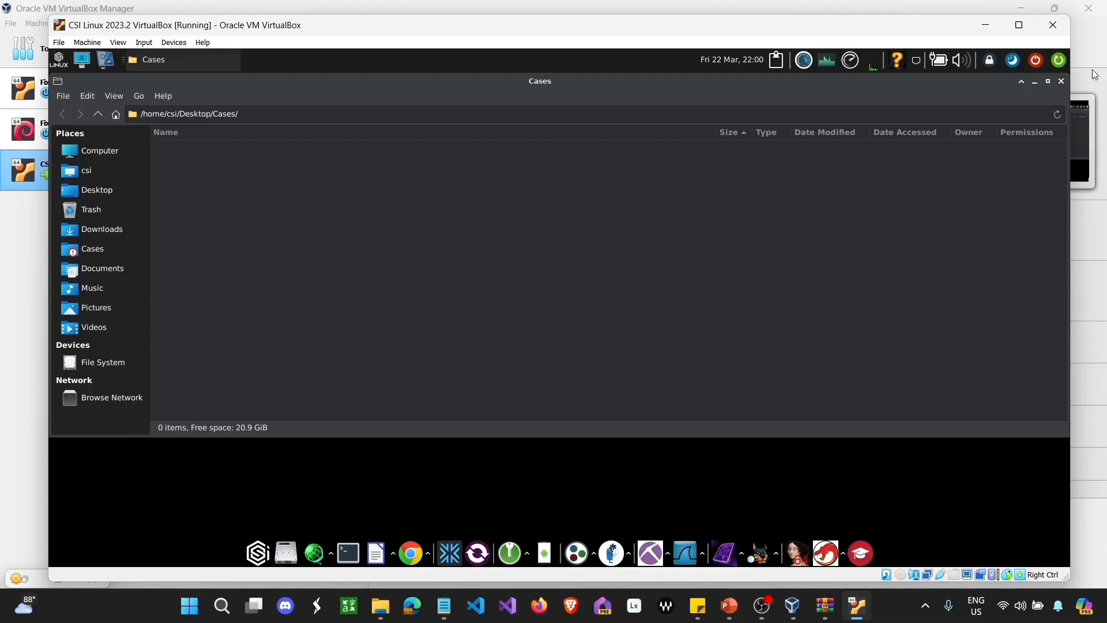
click(94, 174)
scroll(242, 179, down, 10)
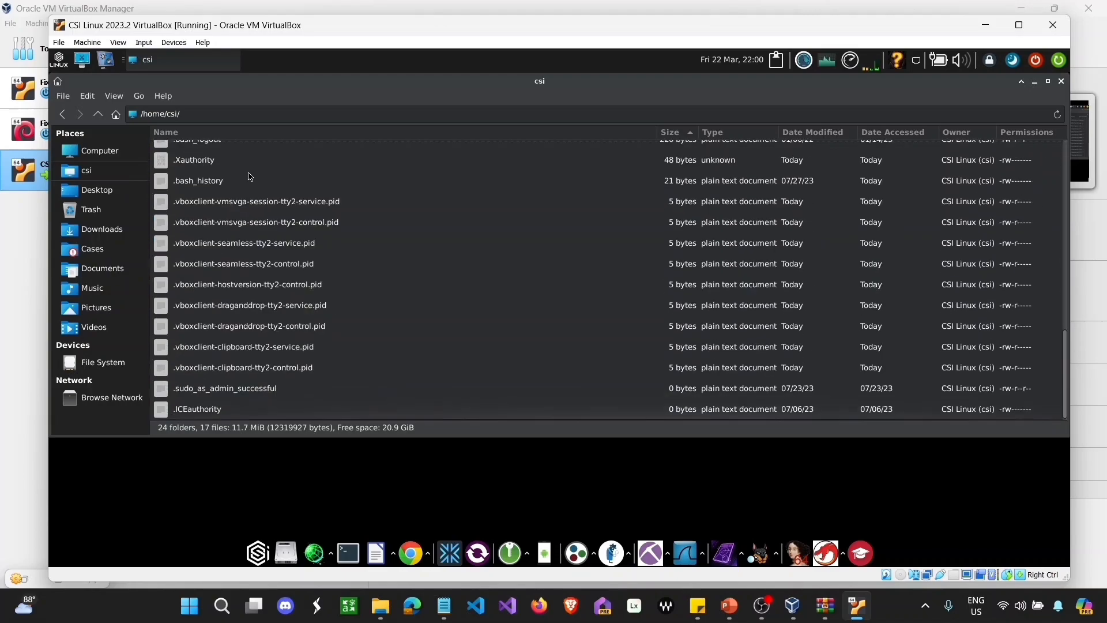
scroll(248, 176, up, 10)
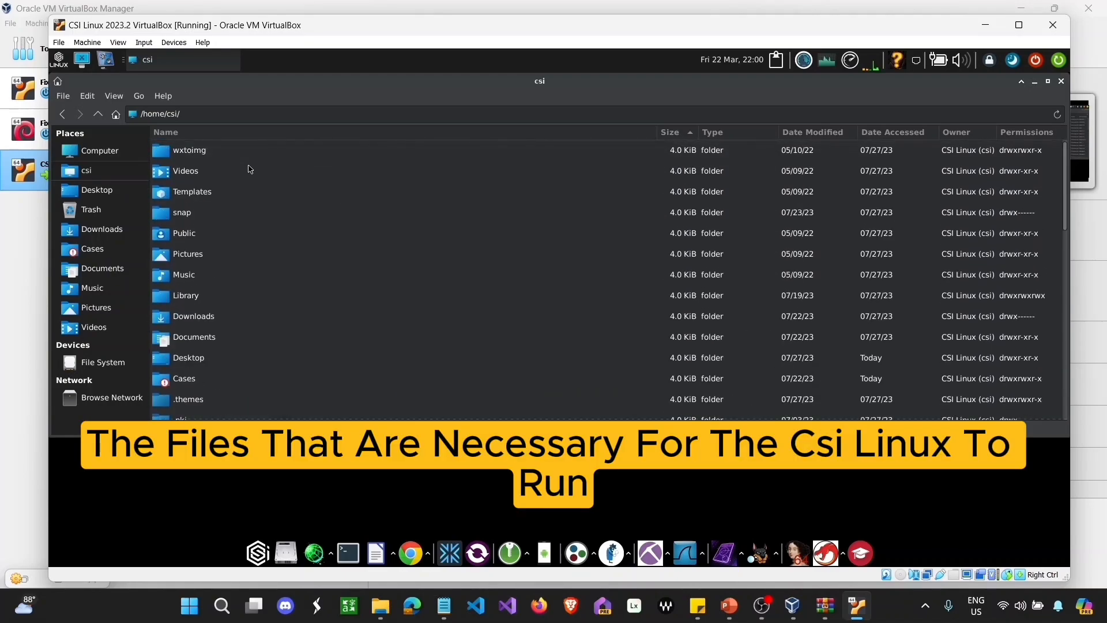
click(113, 194)
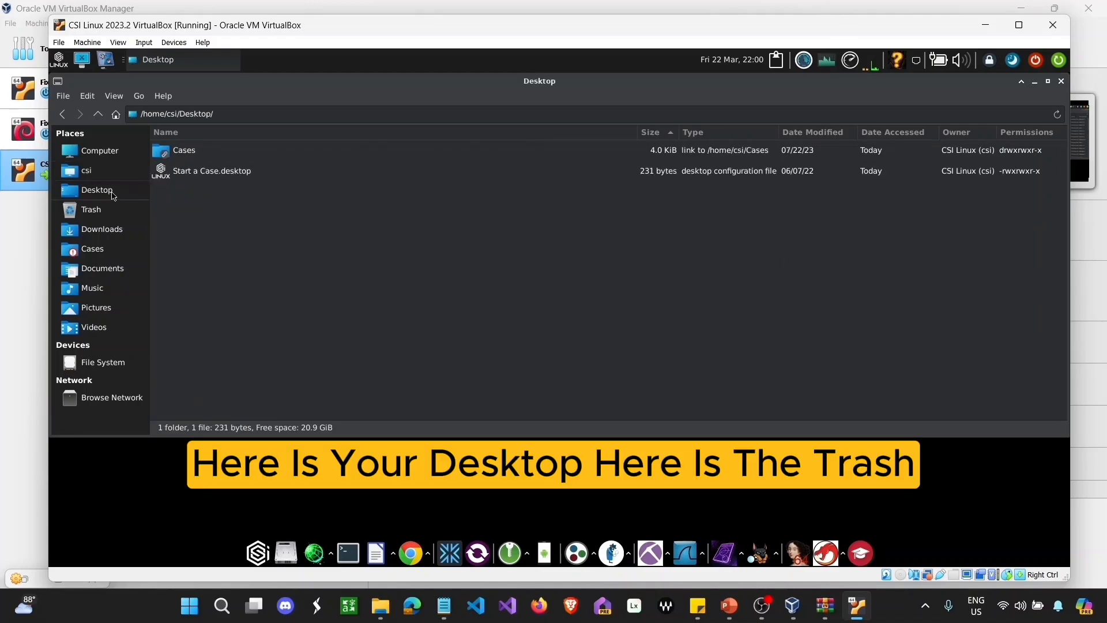
click(94, 216)
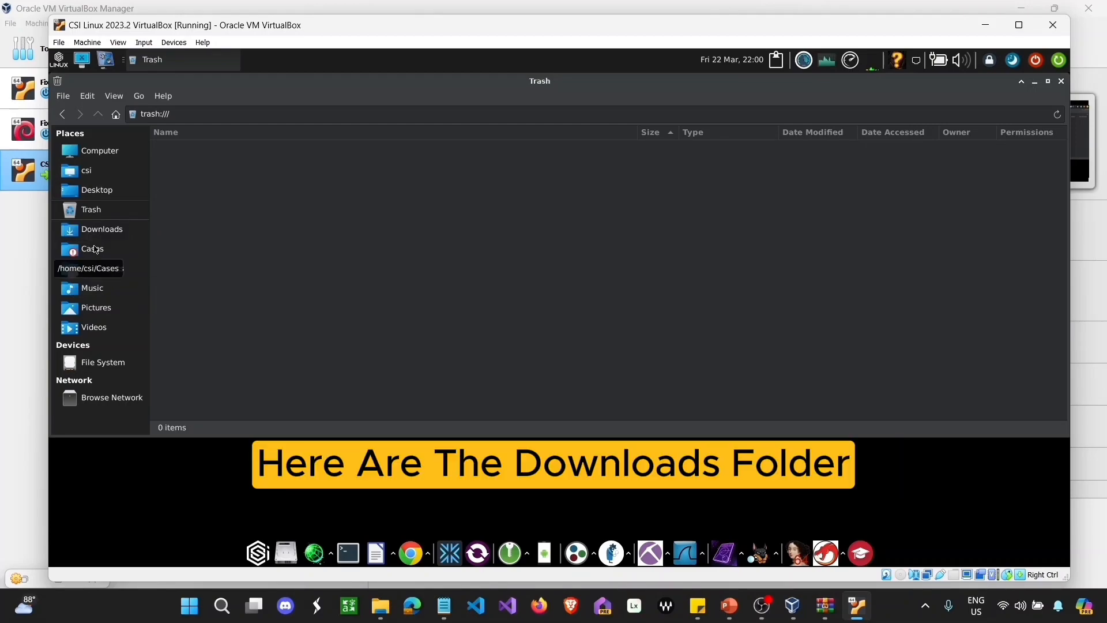
click(92, 231)
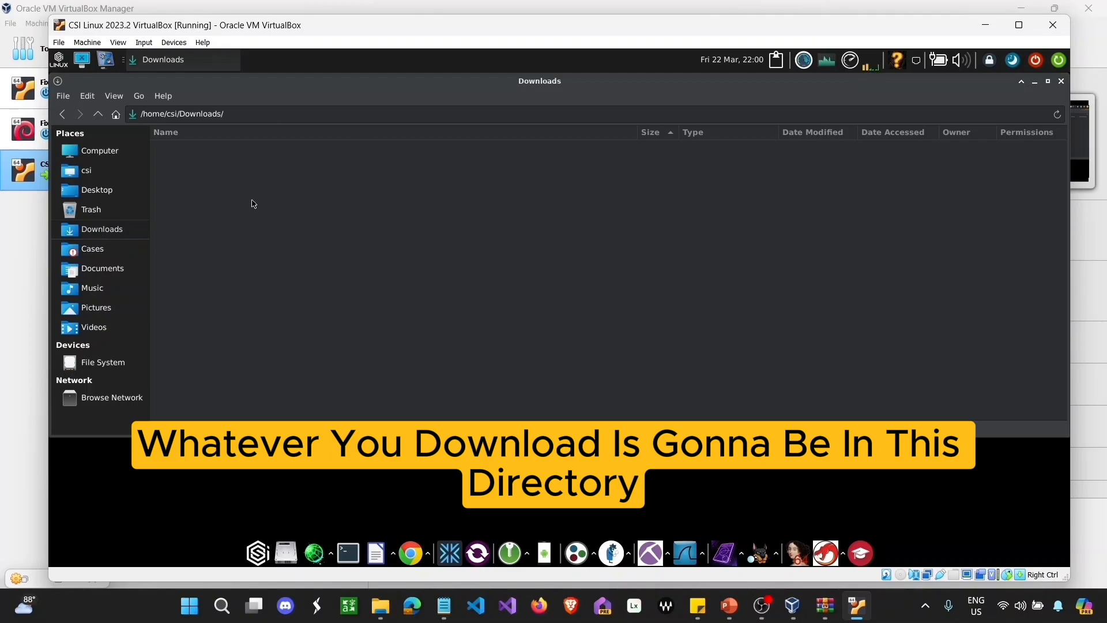
click(92, 249)
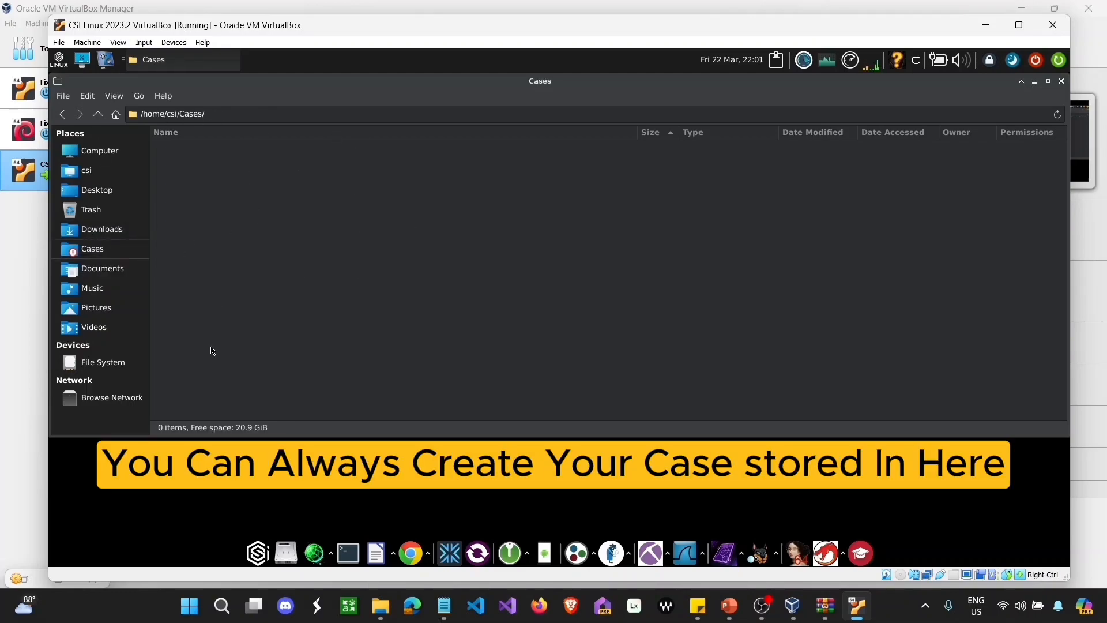
click(115, 273)
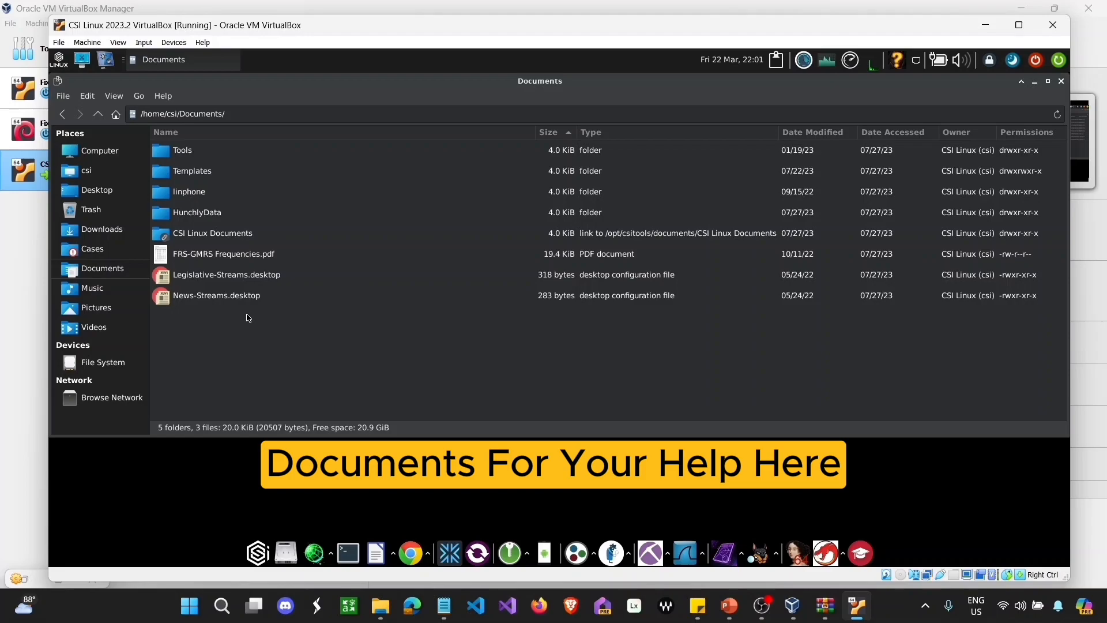
Step: Play a stream from the Legislative-Streams playlist in VLC
double_click(221, 275)
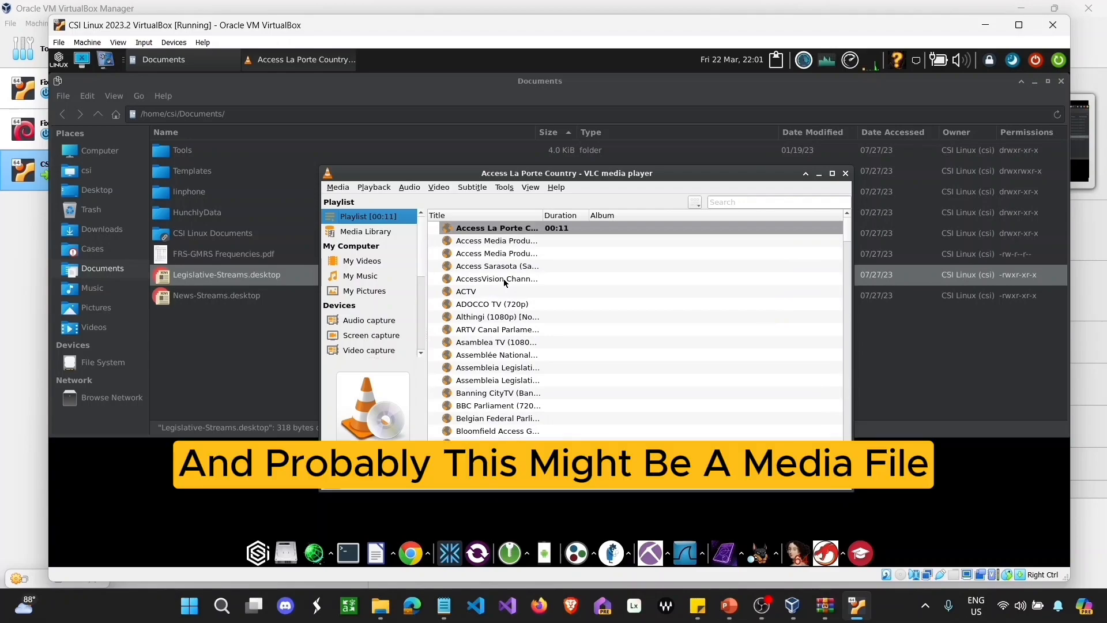
click(477, 254)
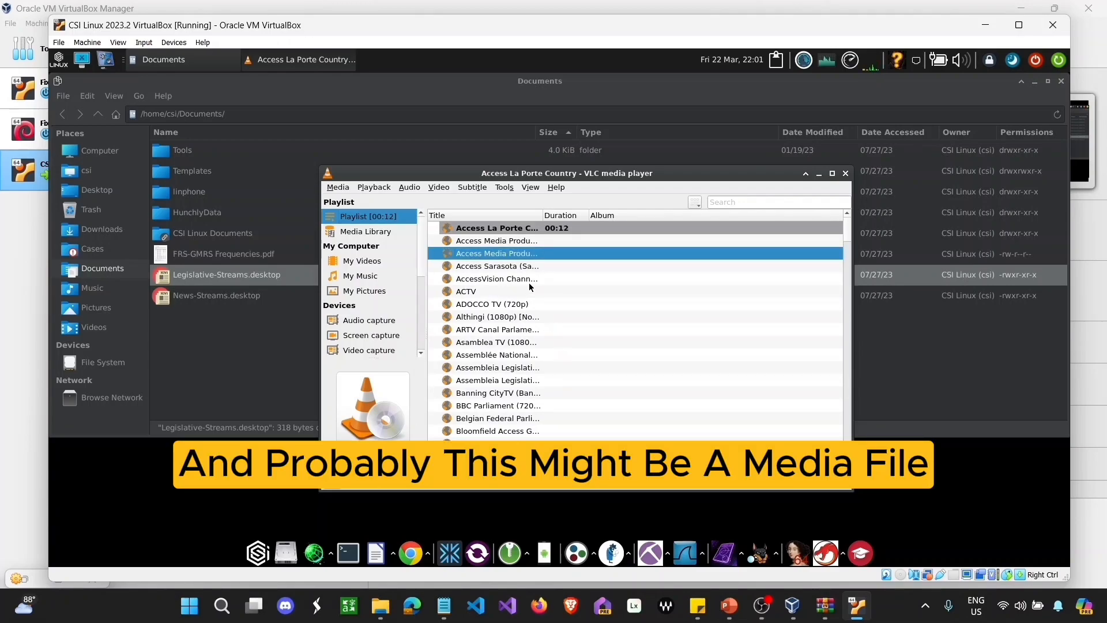
double_click(522, 249)
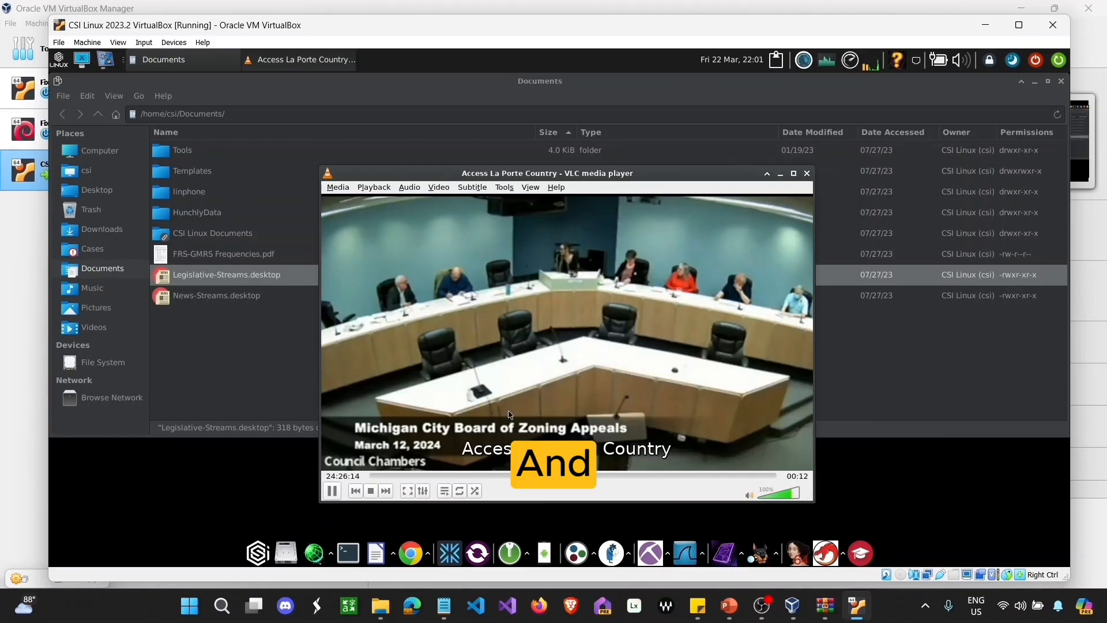
Step: Close VLC and the Documents file manager, then launch the vokoscreenNG recorder
click(806, 174)
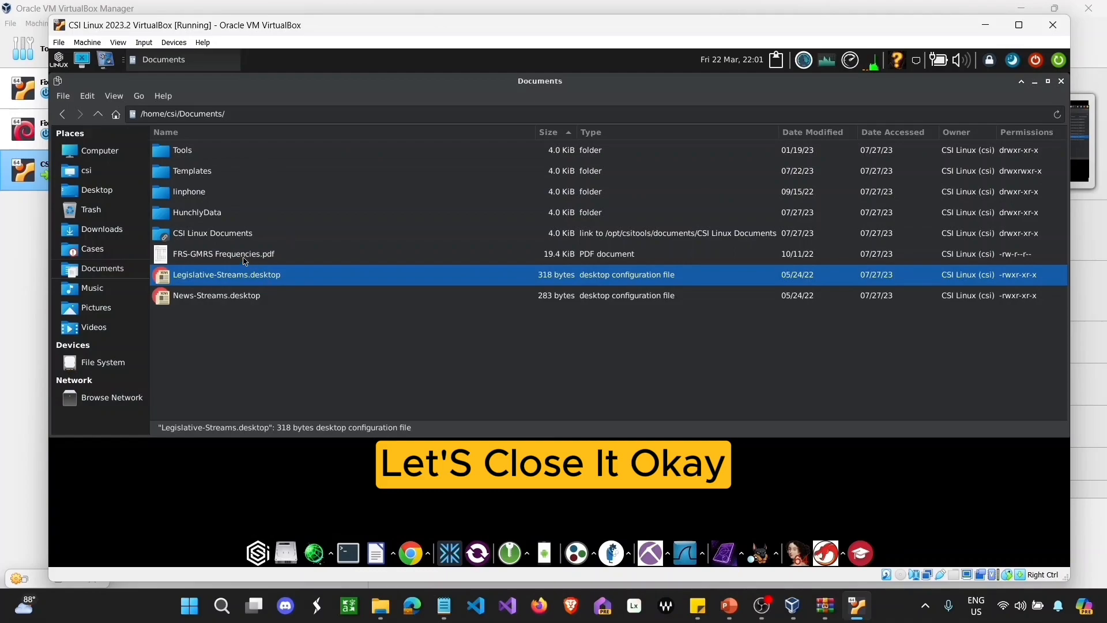
key(alt+F4)
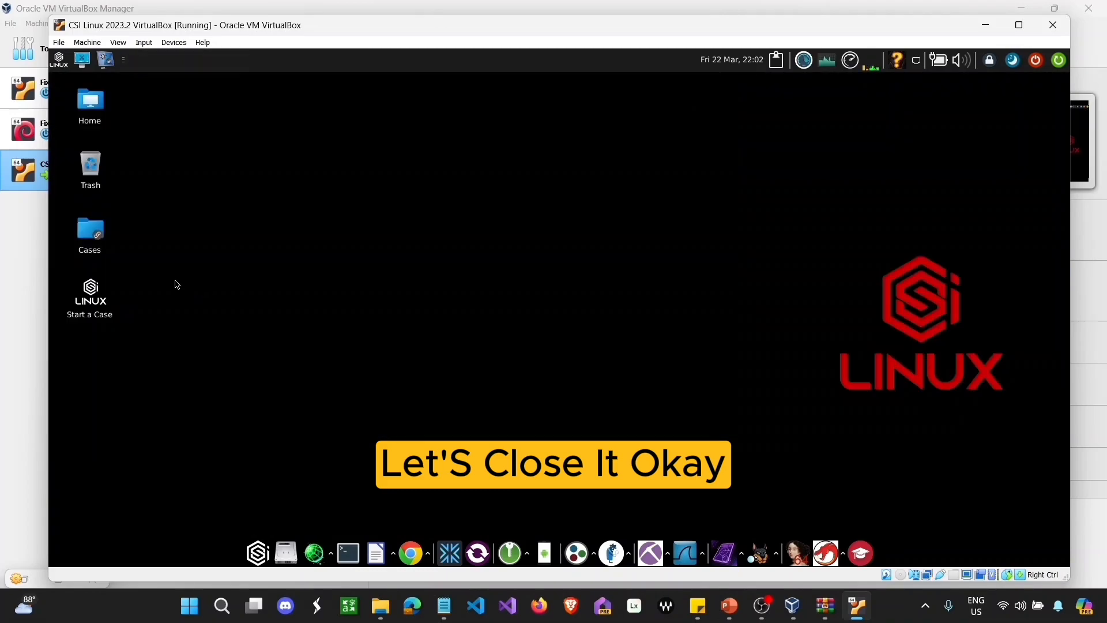
click(110, 64)
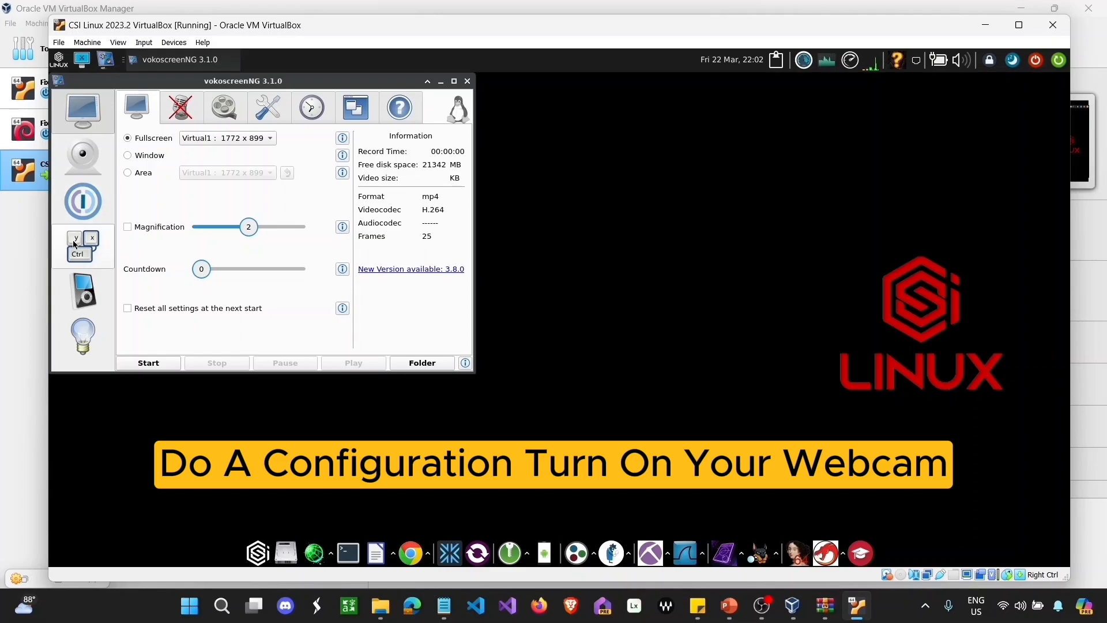
click(91, 165)
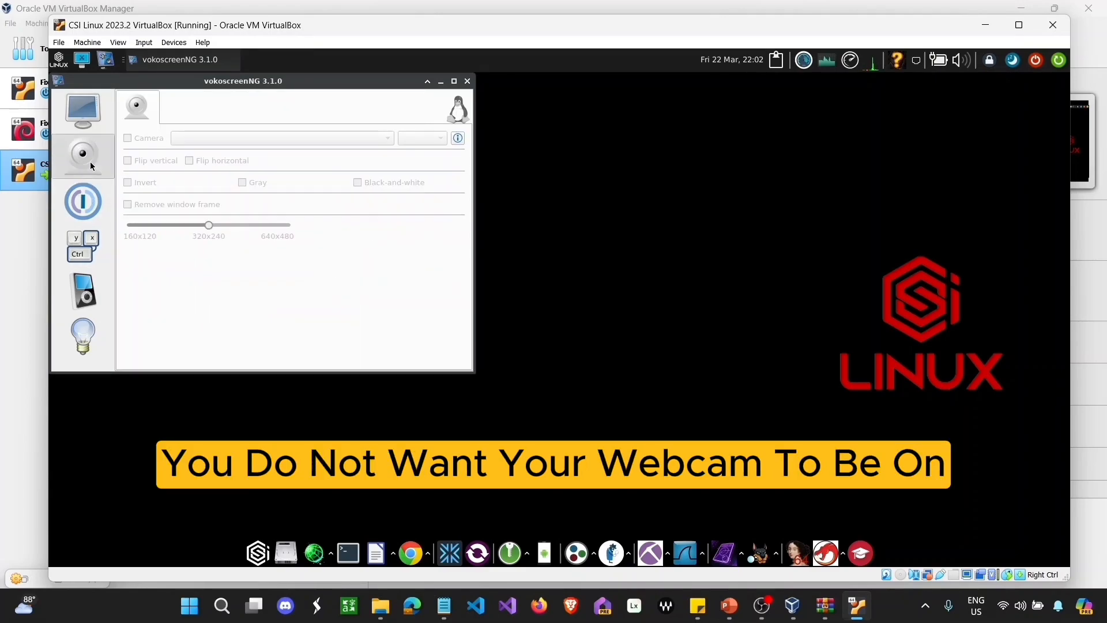
click(97, 195)
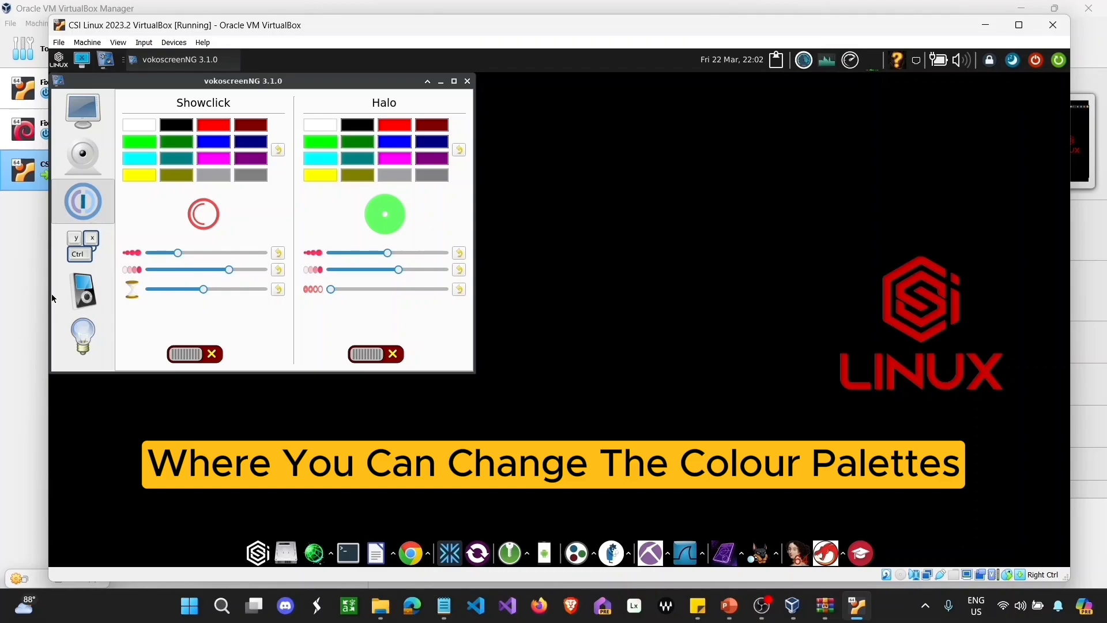
click(80, 259)
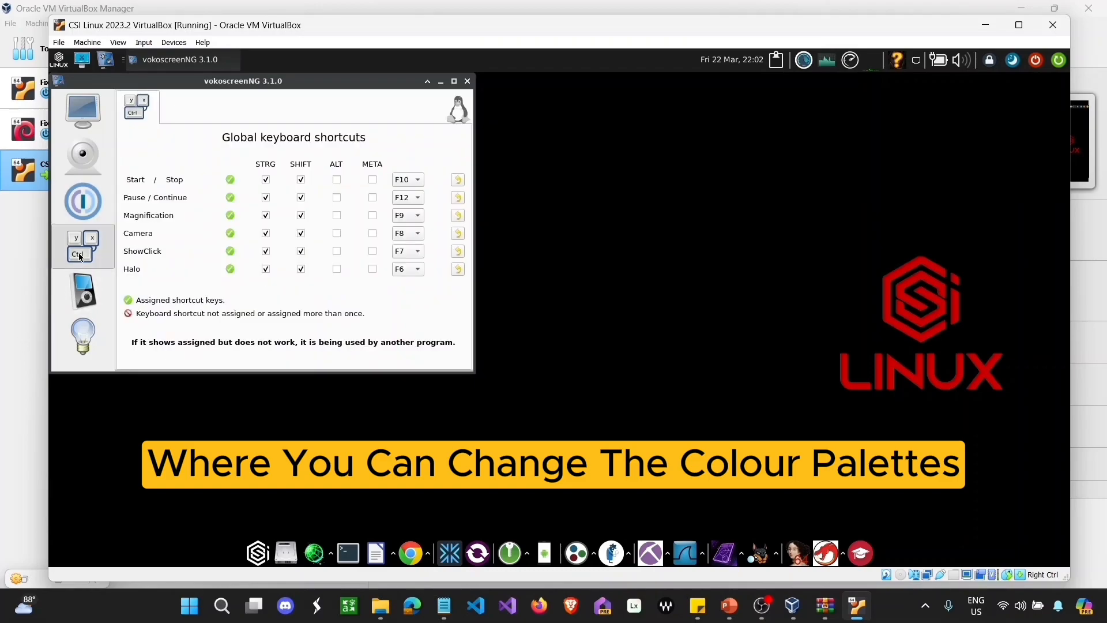
click(87, 302)
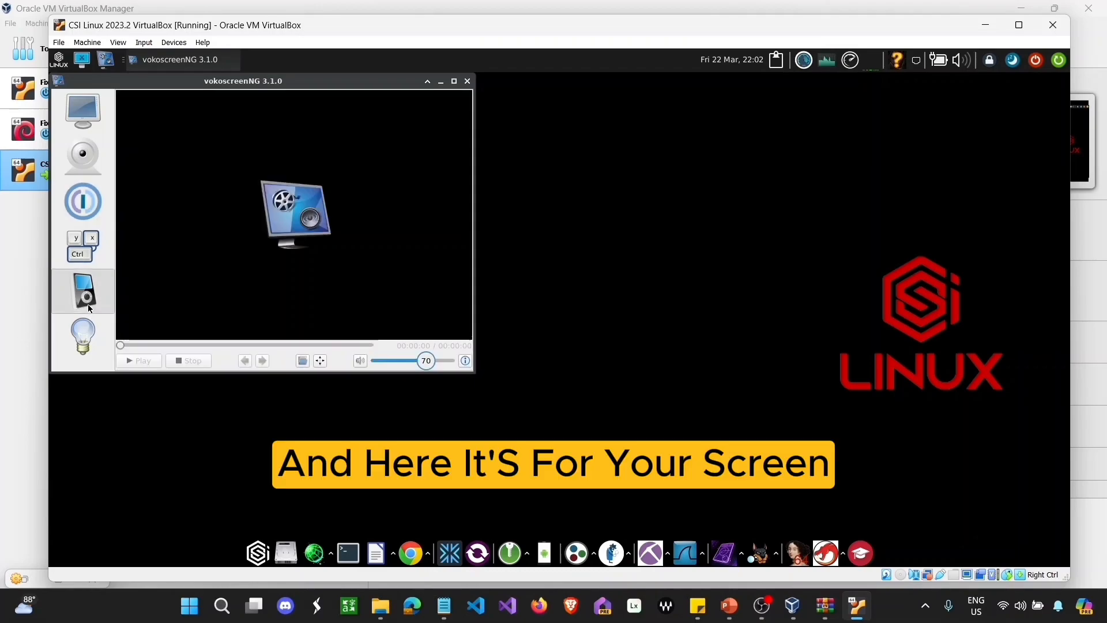
click(85, 337)
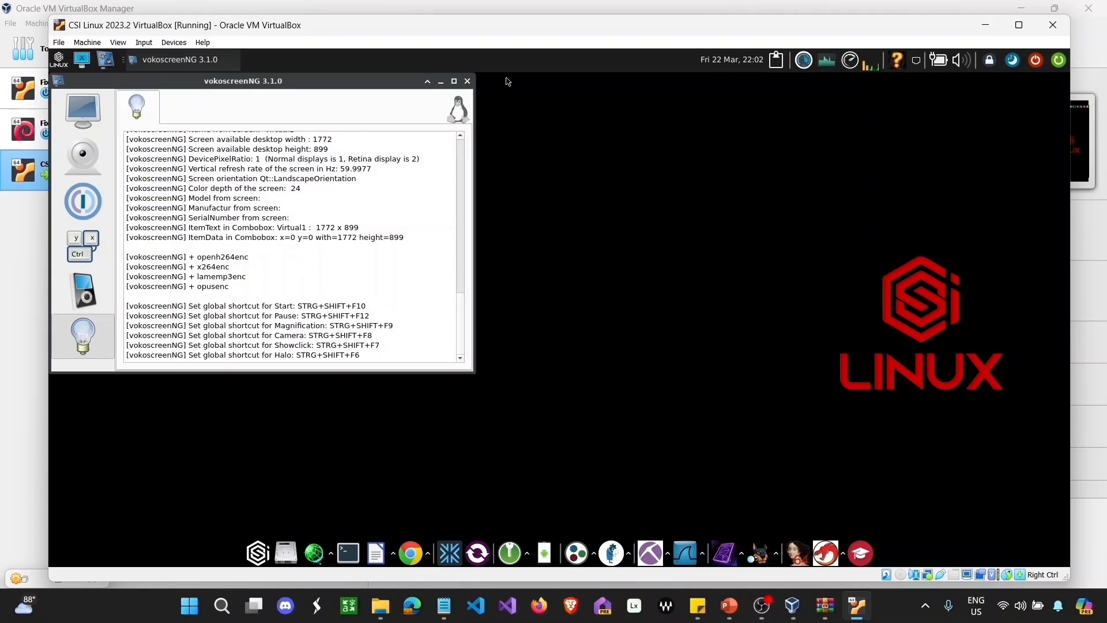
click(466, 82)
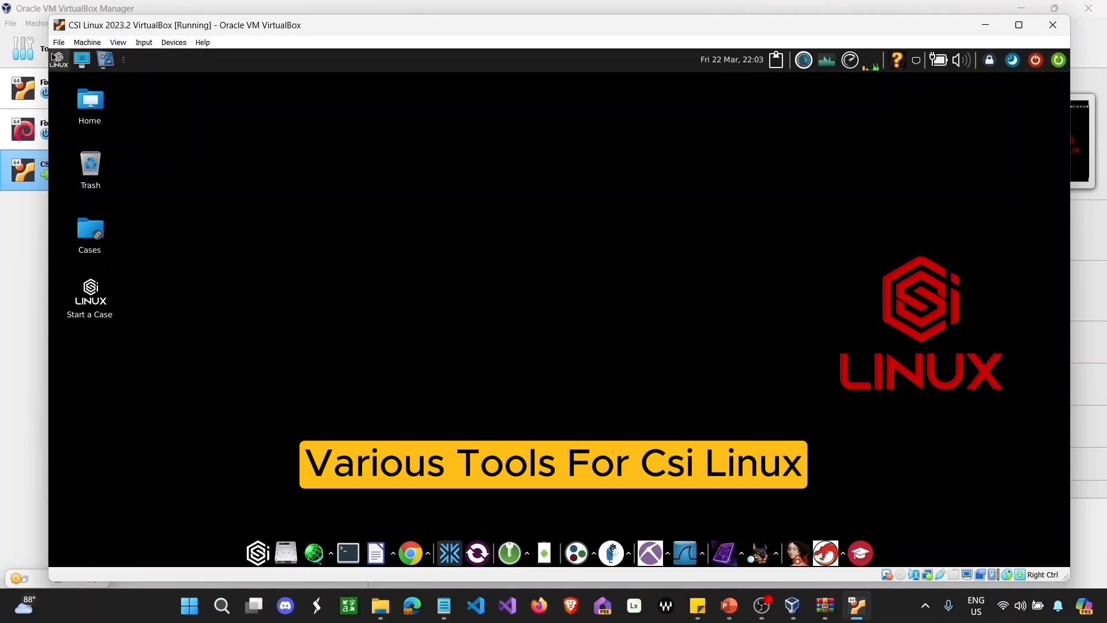
Step: Maximise the VirtualBox window and show the CSI Linux Tools submenu in the application menu
click(59, 59)
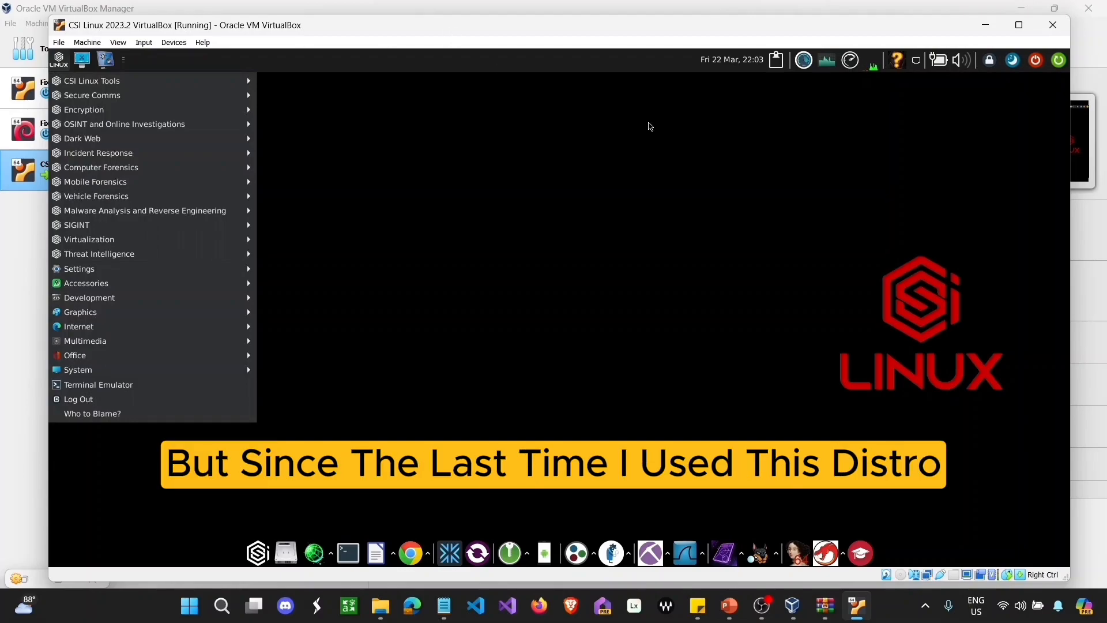
click(1019, 25)
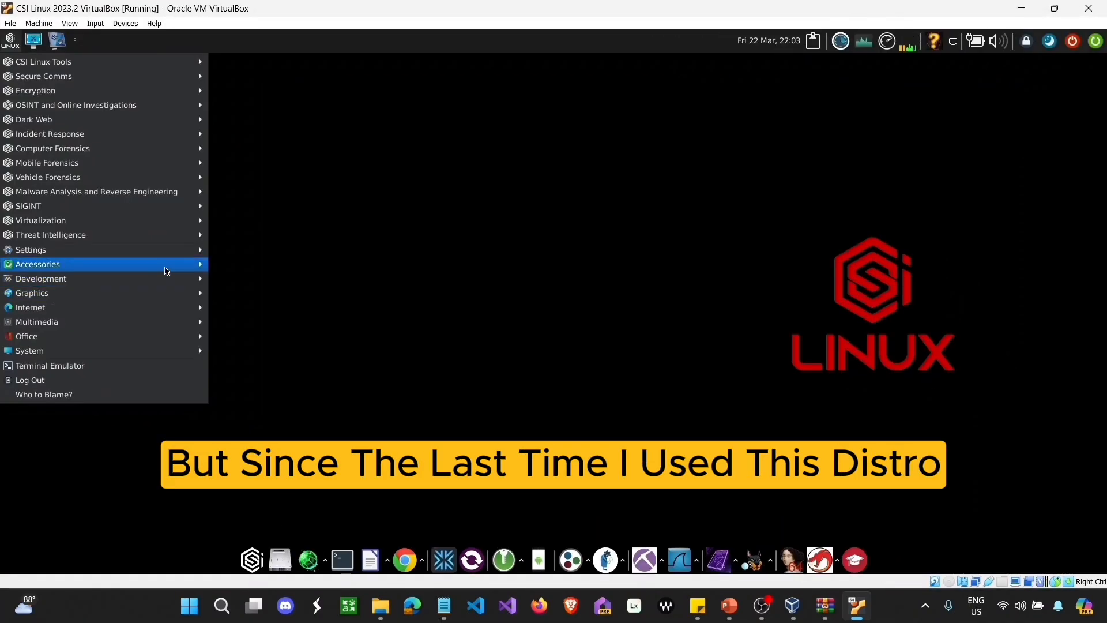
mouse_move(136, 61)
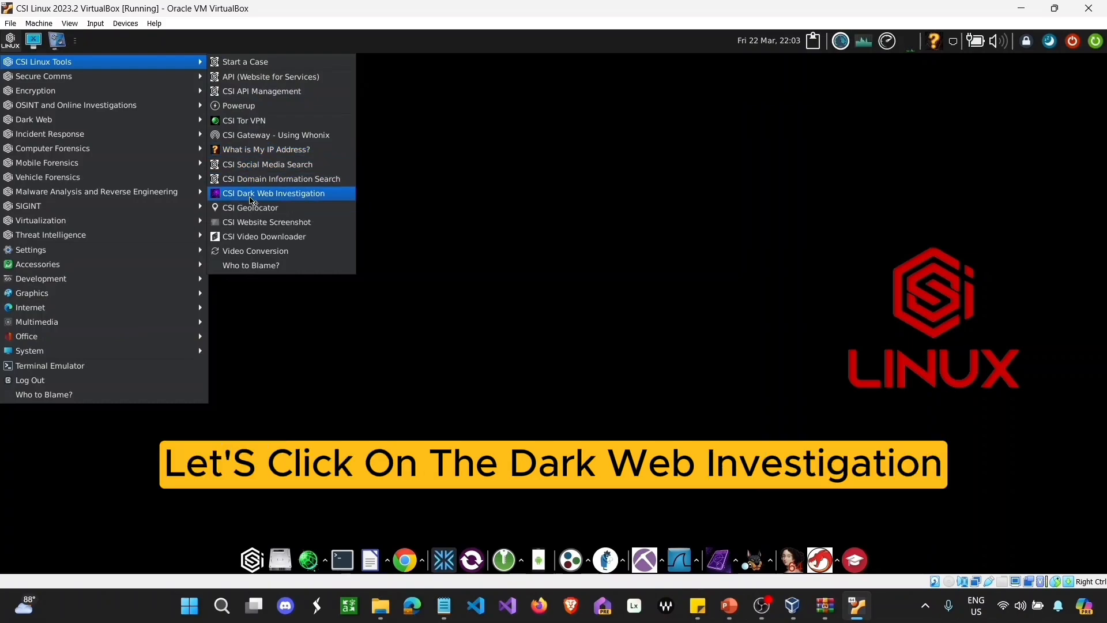
Step: Launch CSI Dark Web Investigation and create the case darkweb1
click(252, 196)
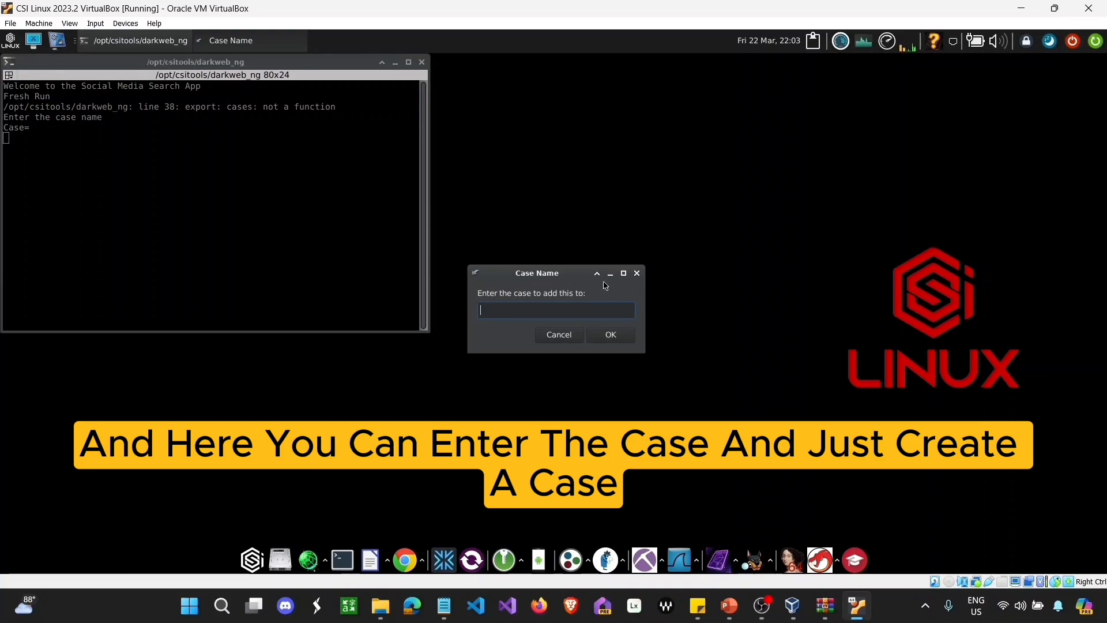
text(darkweb1)
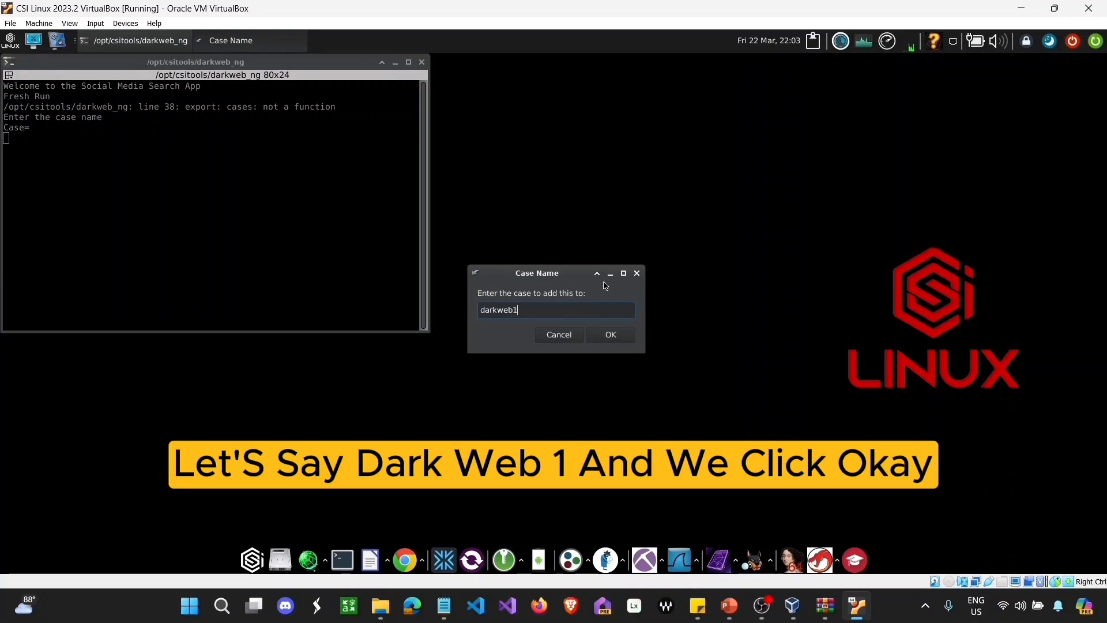
click(624, 333)
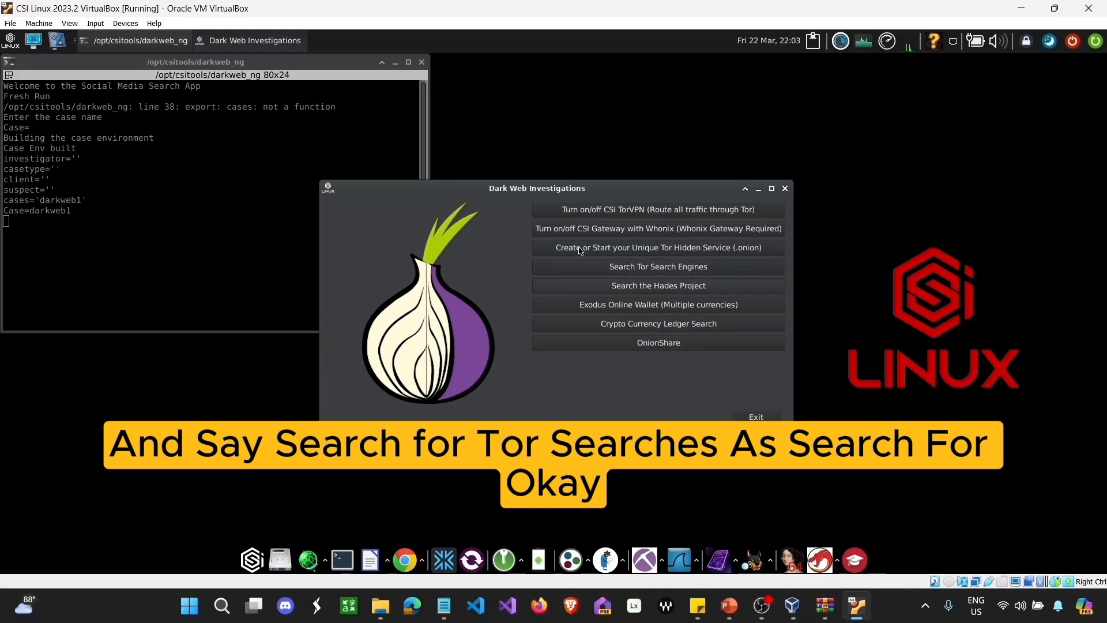
Step: Start a Tor search-engine search for the keyword fraud and move the window aside
click(639, 268)
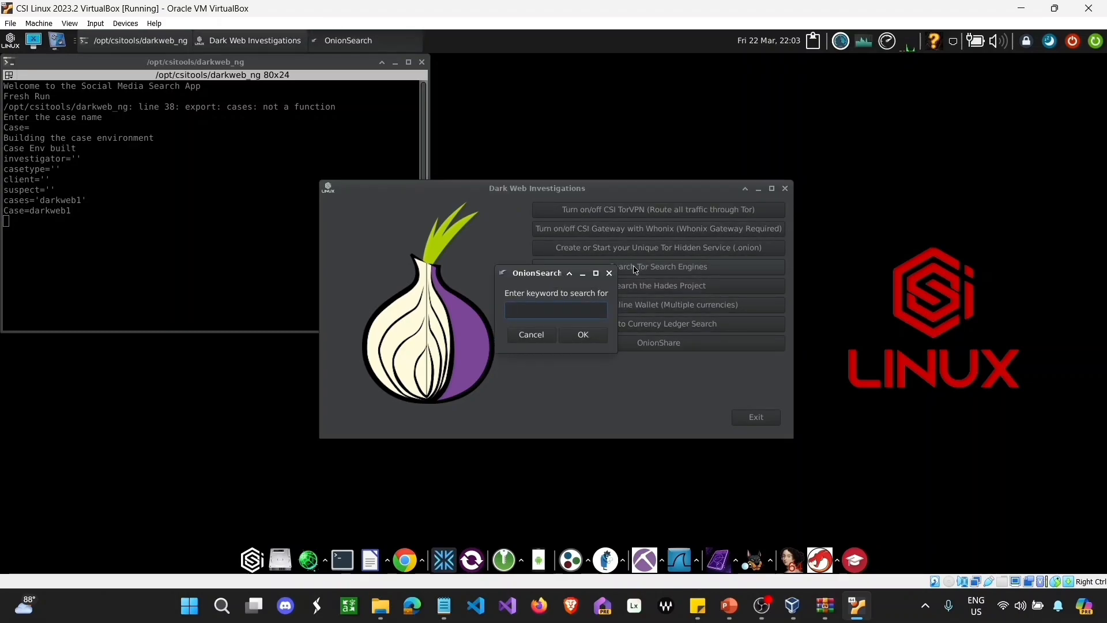
text(fraud)
key(Return)
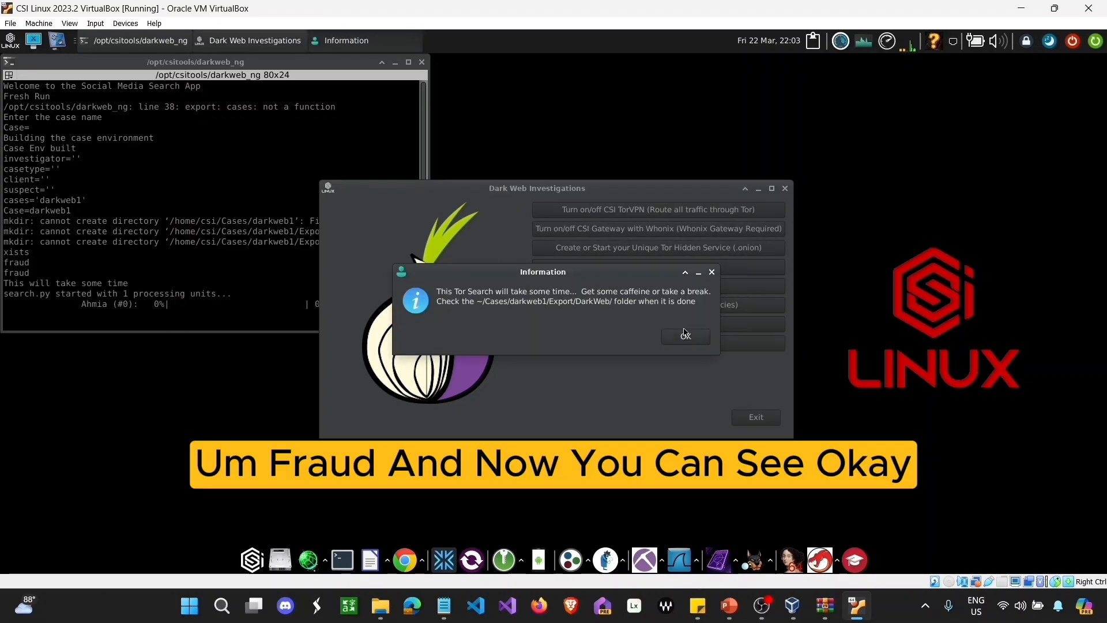
click(684, 337)
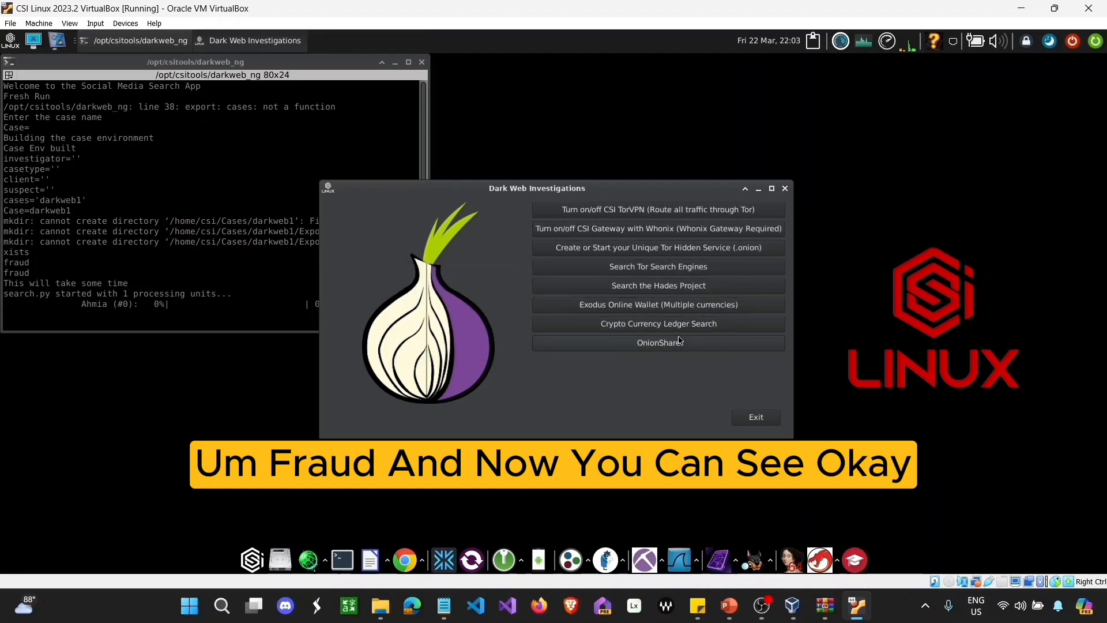
drag(452, 193, 690, 133)
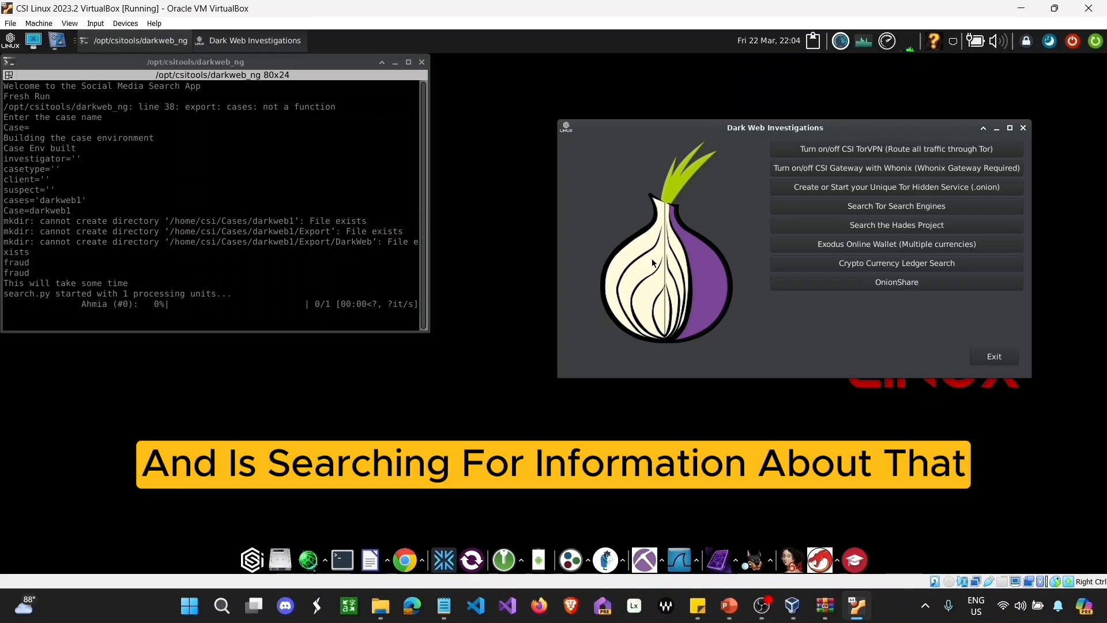
Step: Move the case terminal toward the centre, browse the application menu, then reopen it at CSI Linux Tools
click(281, 73)
drag(275, 68, 593, 106)
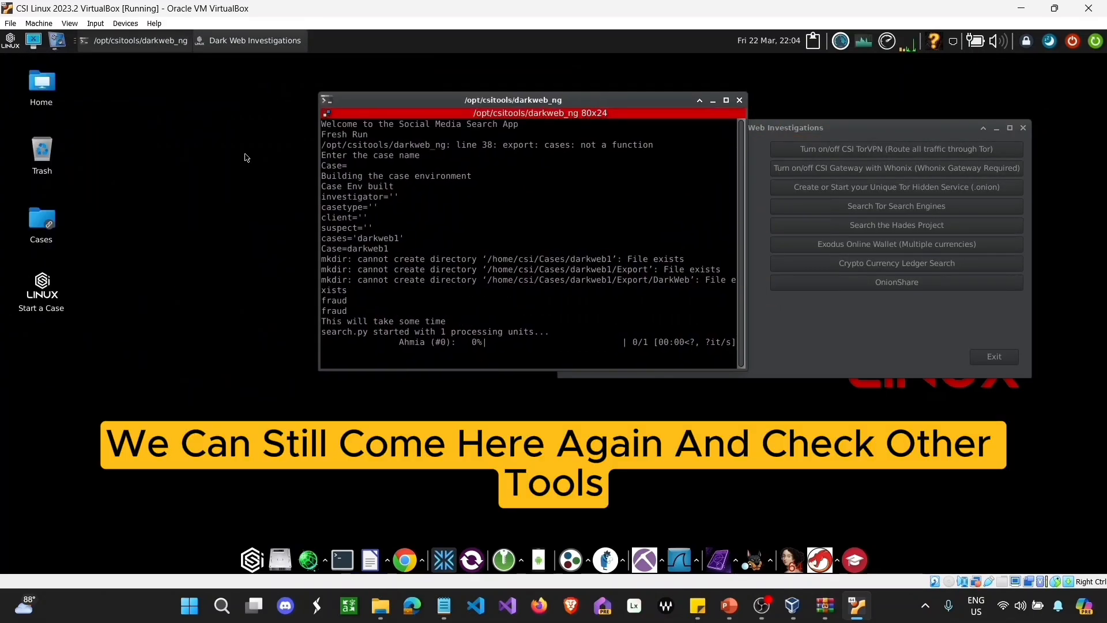
click(12, 42)
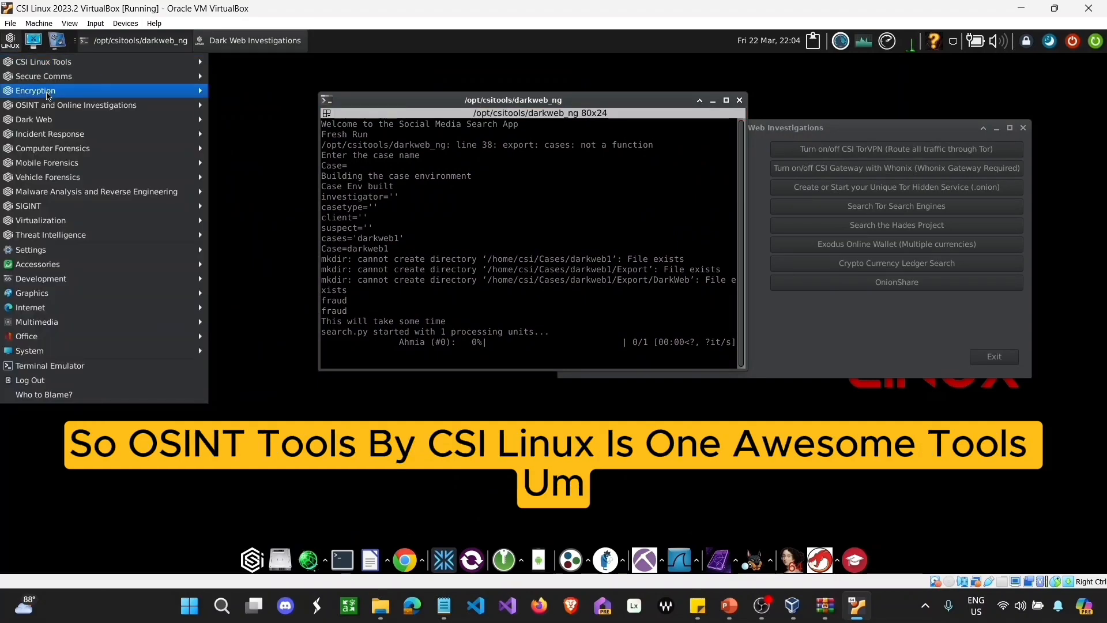
mouse_move(64, 110)
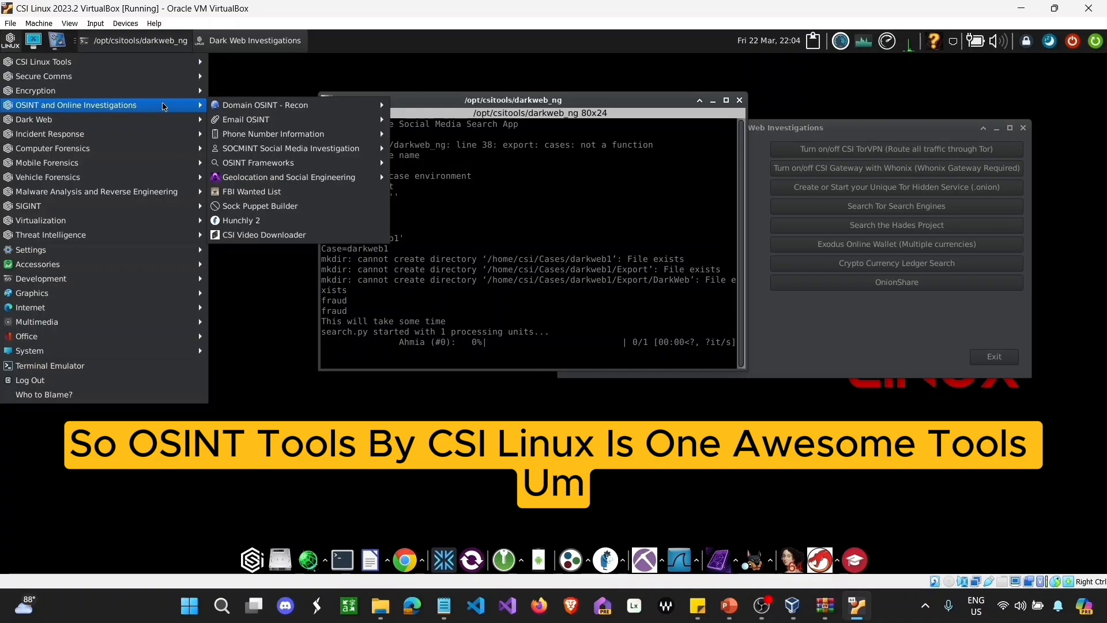
mouse_move(231, 109)
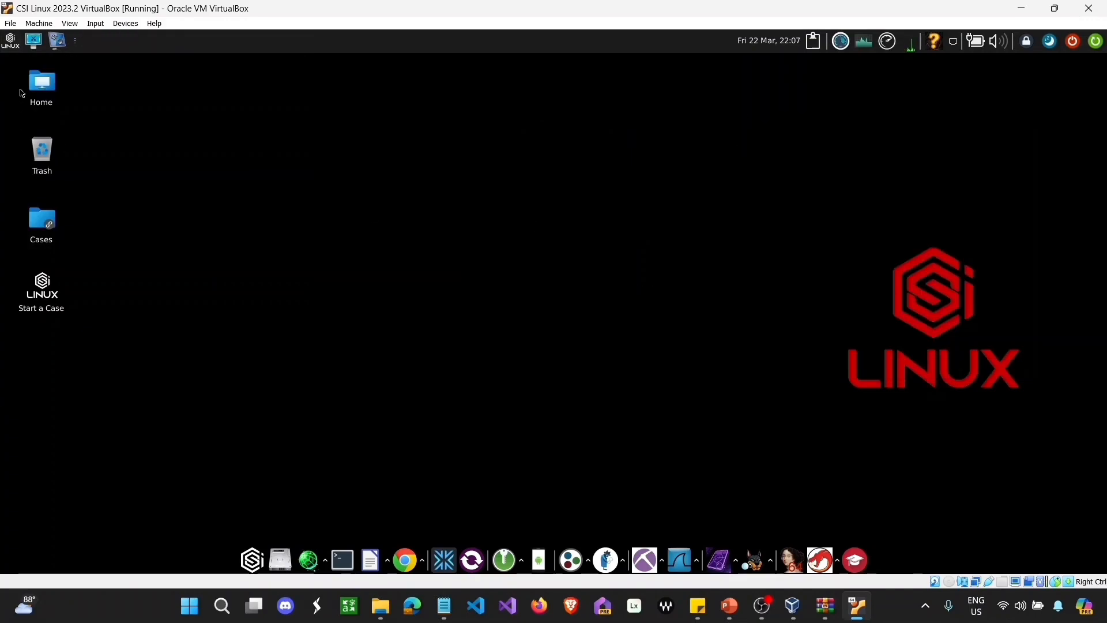
click(13, 47)
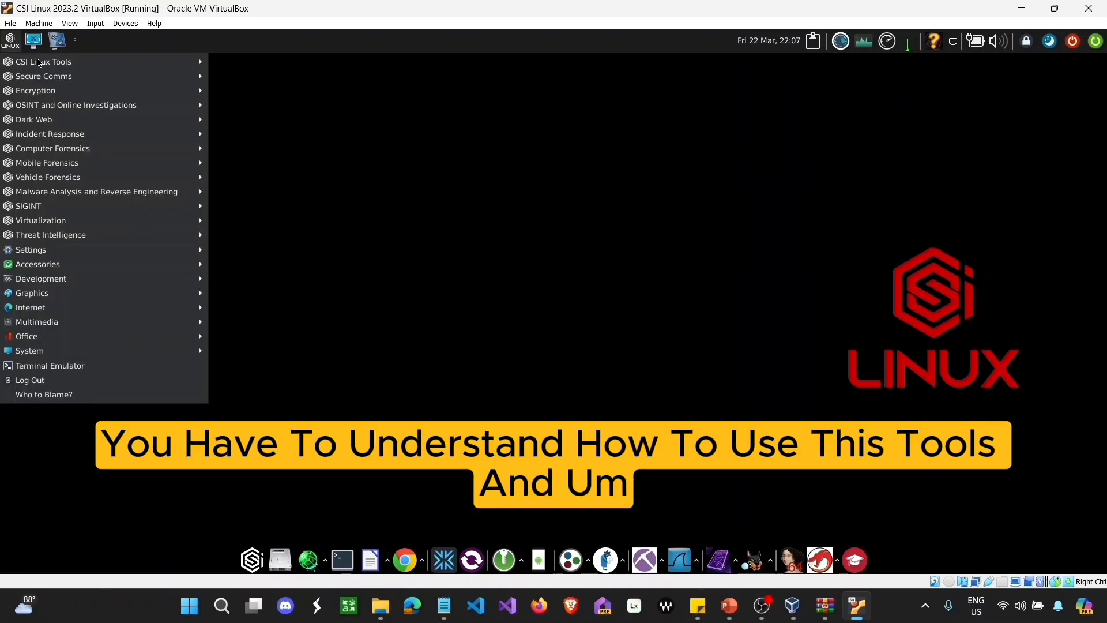
mouse_move(42, 63)
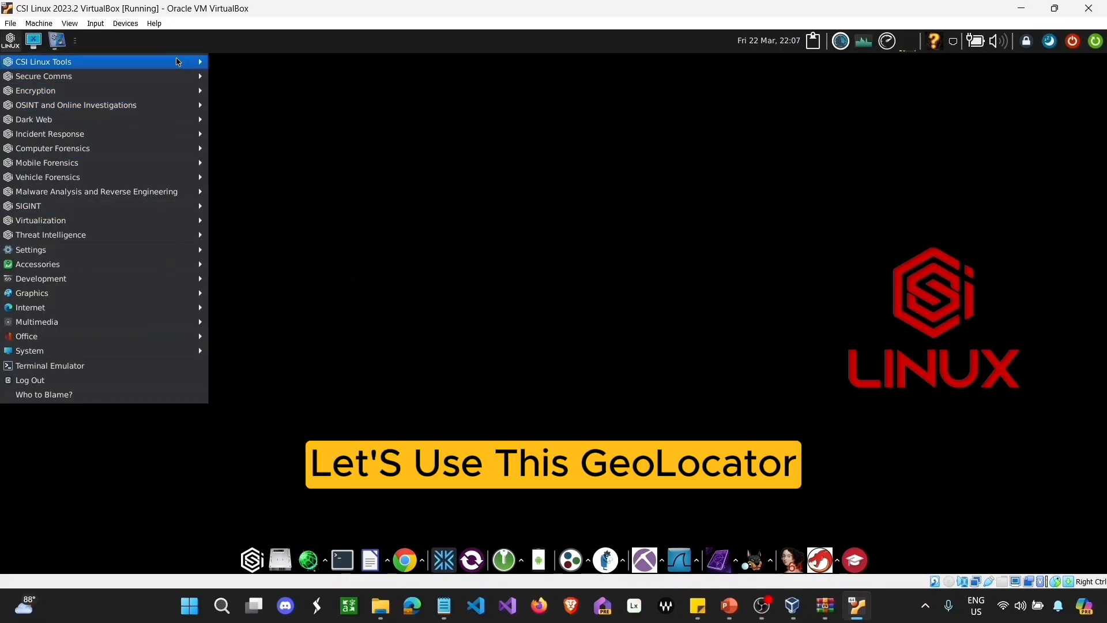
Step: Launch CSI Geolocator and create the case CELEBRITY
mouse_move(178, 62)
click(271, 212)
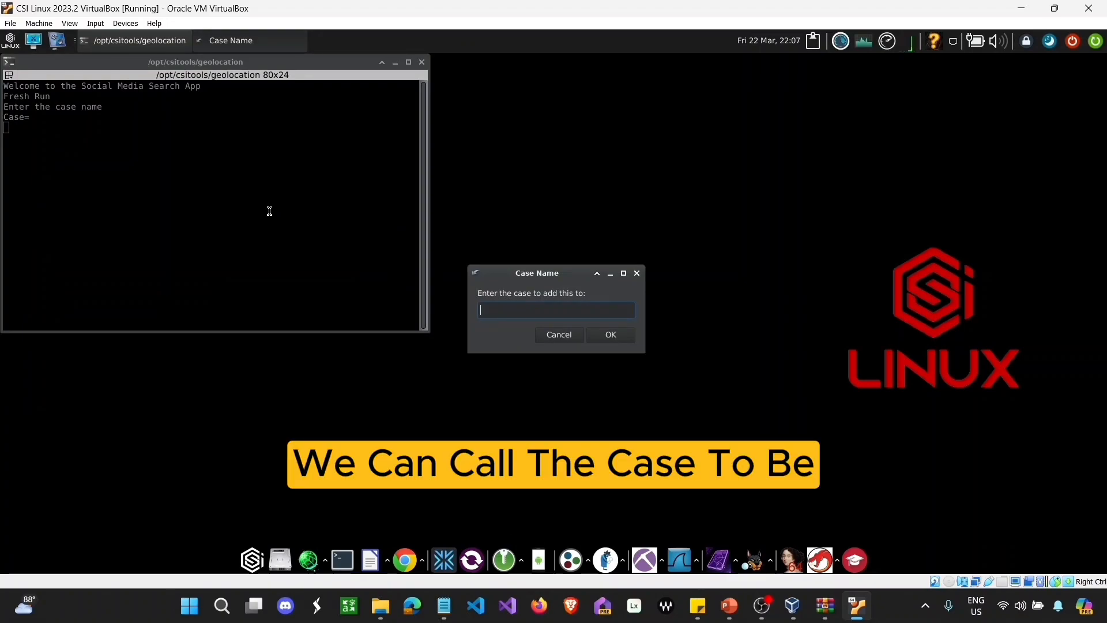
key(Caps_Lock)
text(CE)
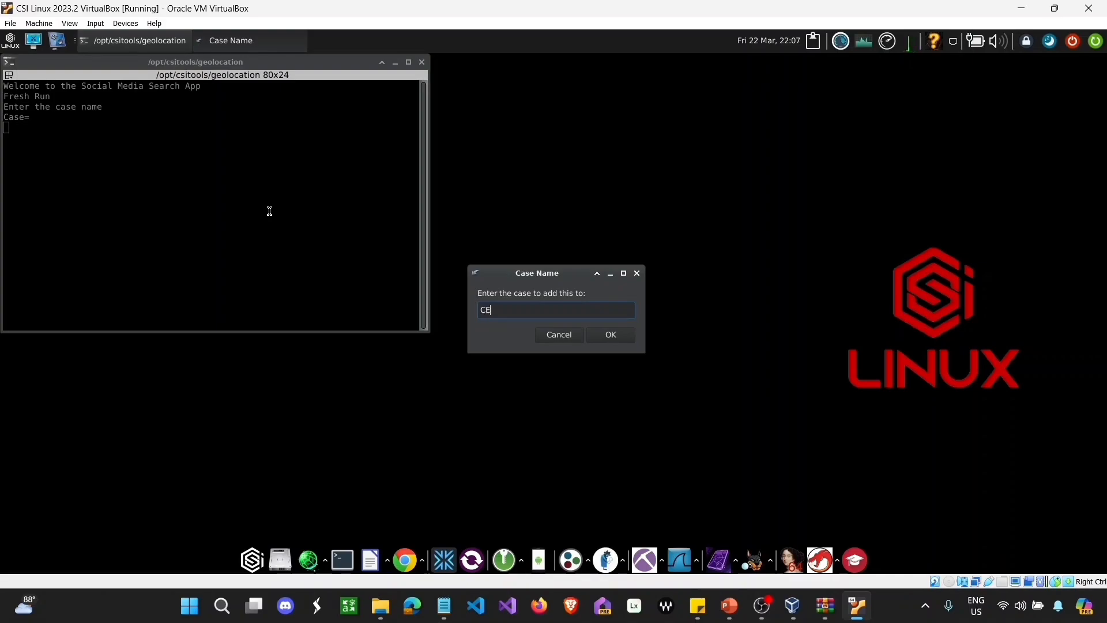
text(LEBRITY)
click(626, 335)
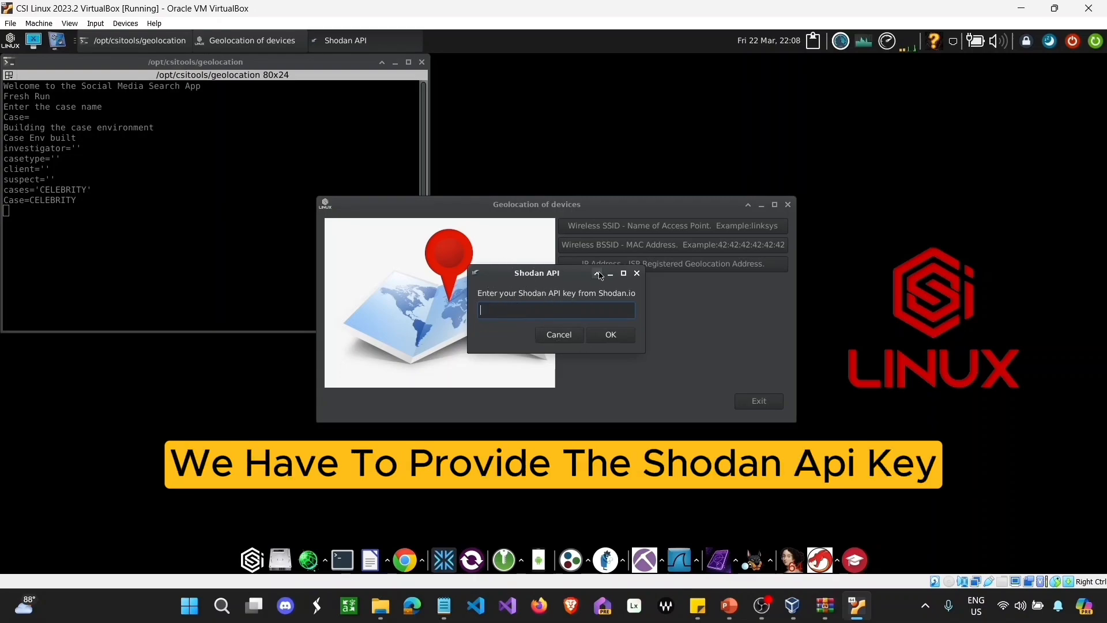
Step: Dismiss the Shodan API key request, cancel the Wigle API name prompt, and exit Geolocator
click(638, 274)
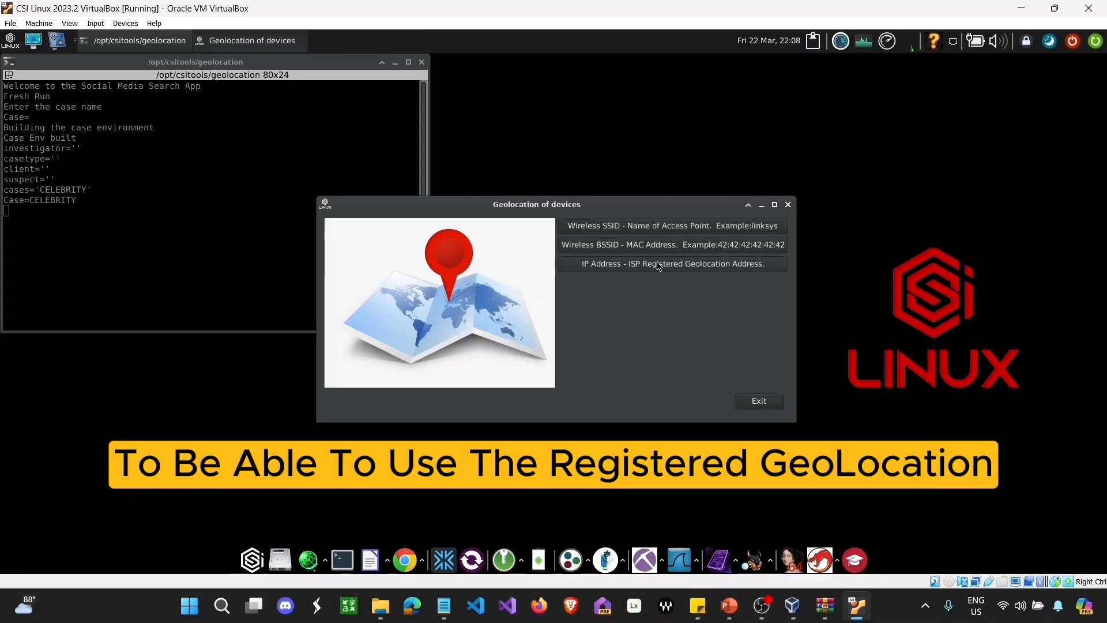
click(656, 246)
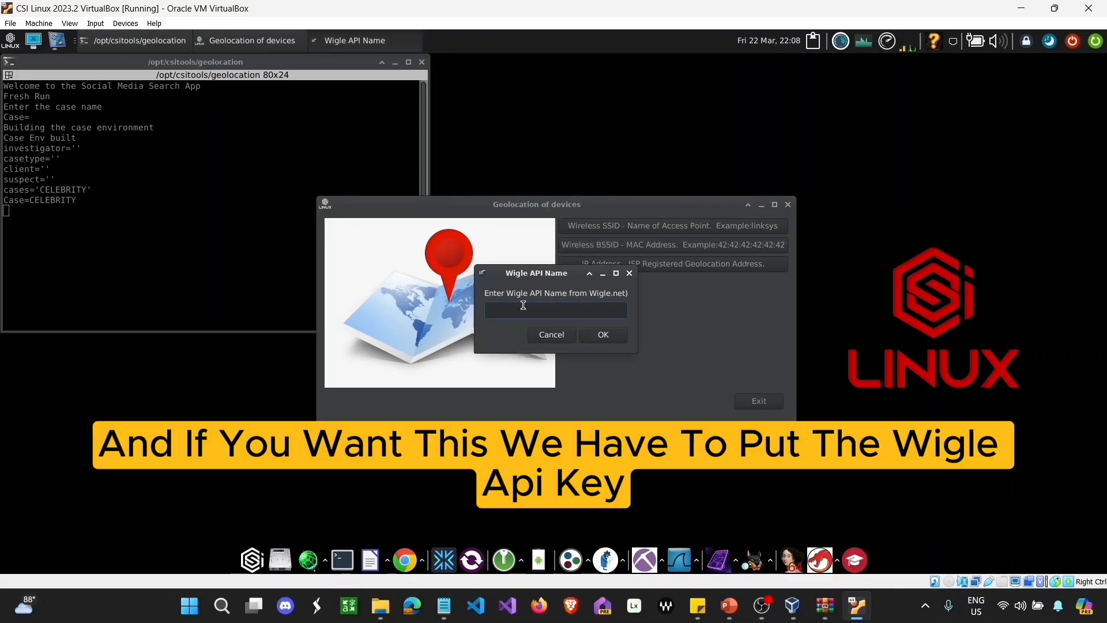
click(630, 276)
click(648, 227)
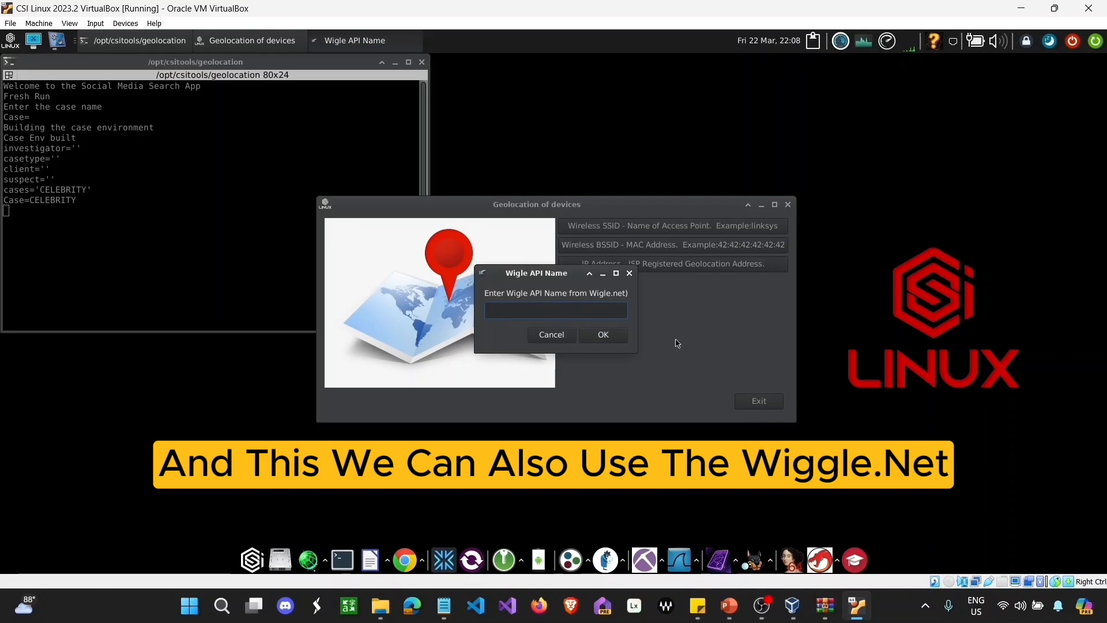
click(552, 334)
click(759, 401)
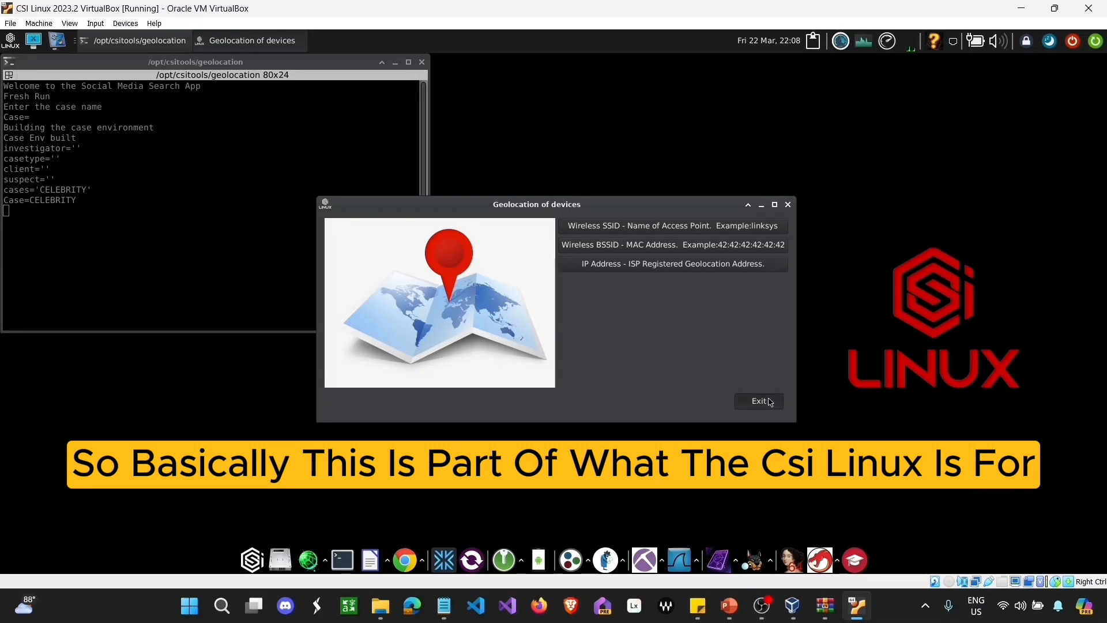
Step: Show the Mobile Forensics submenu under CSI Linux Tools in the application menu
click(12, 41)
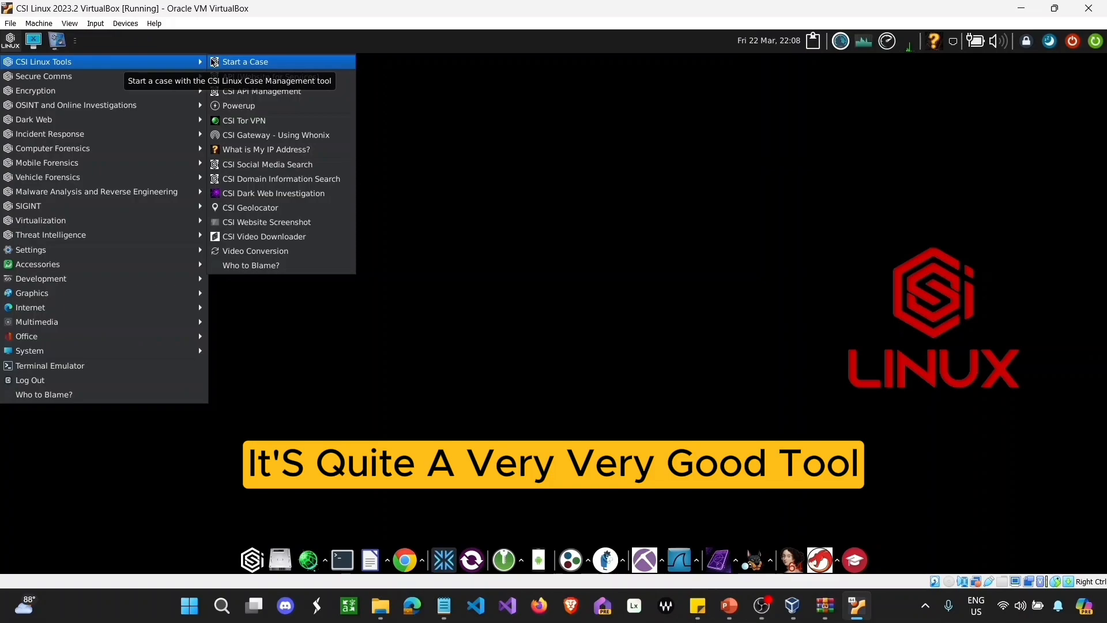
mouse_move(157, 172)
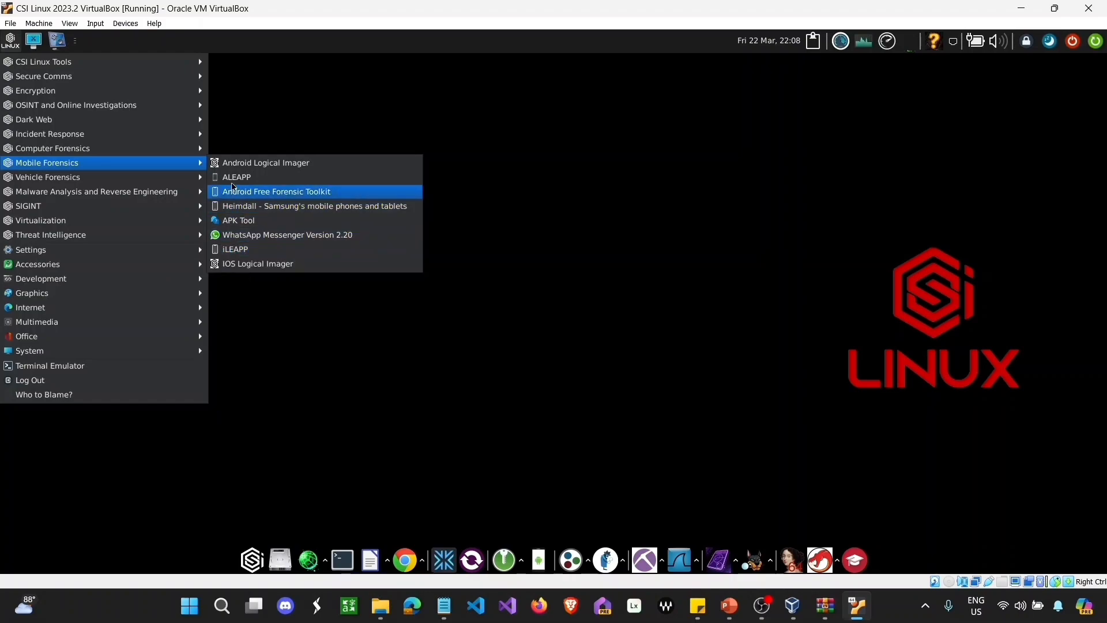
Step: Launch the iOS Logical Imager, authenticate with the sudo password, and name the case 'mobile fraud'
click(254, 264)
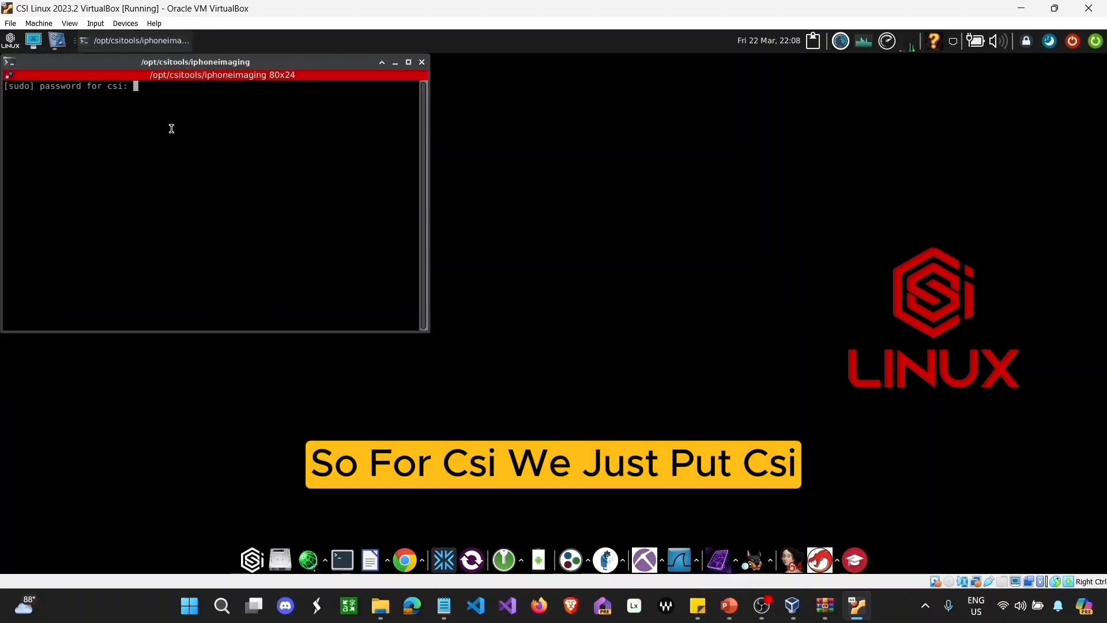
key(Return)
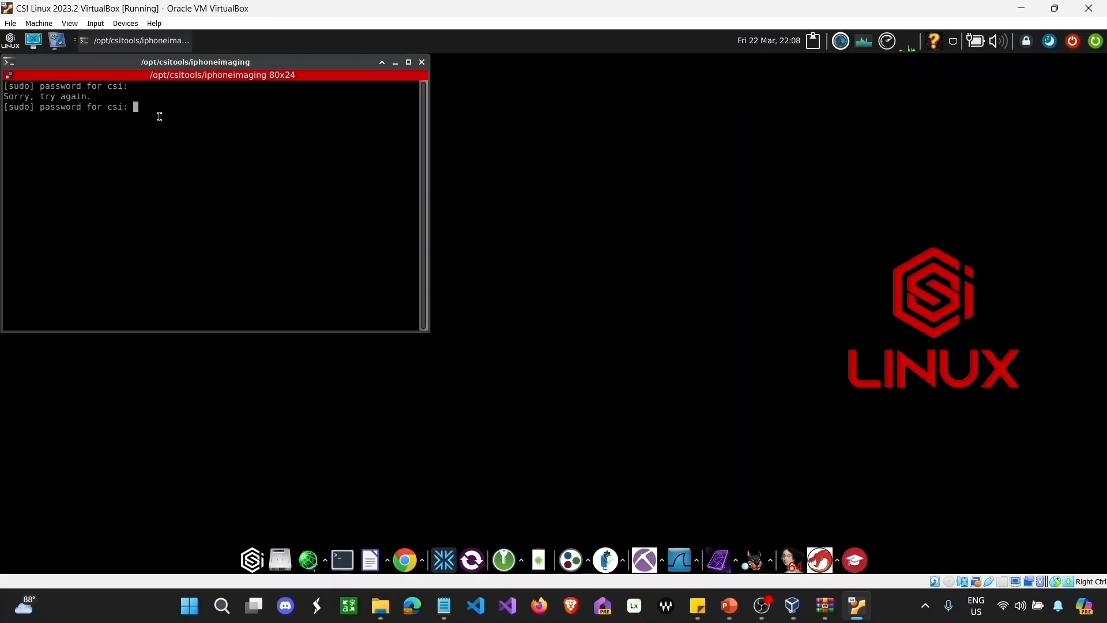
key(Caps_Lock)
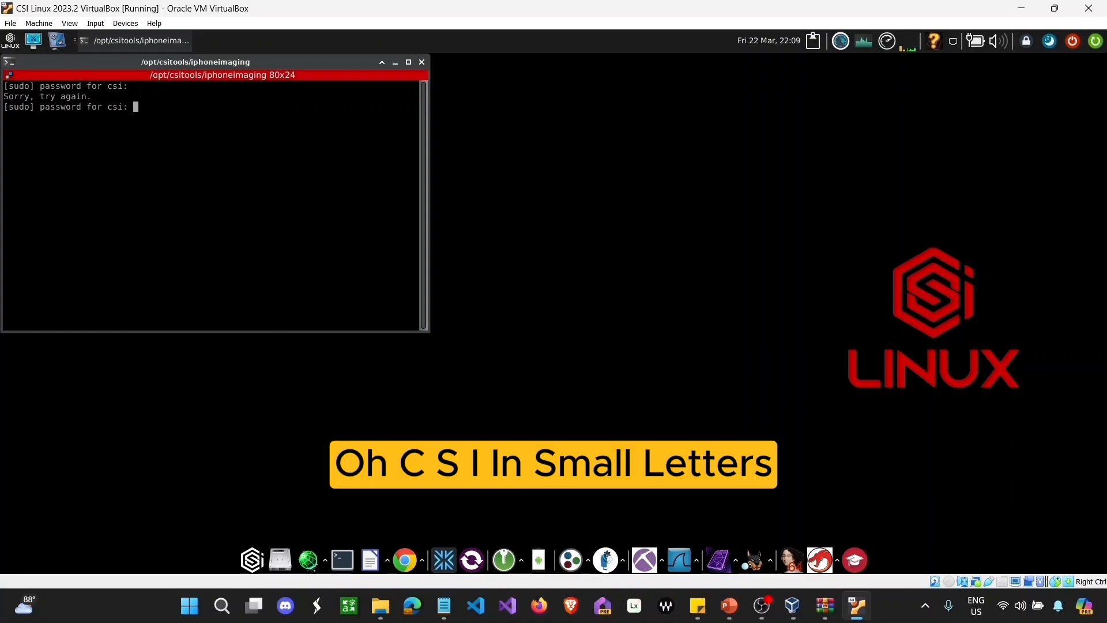
key(Return)
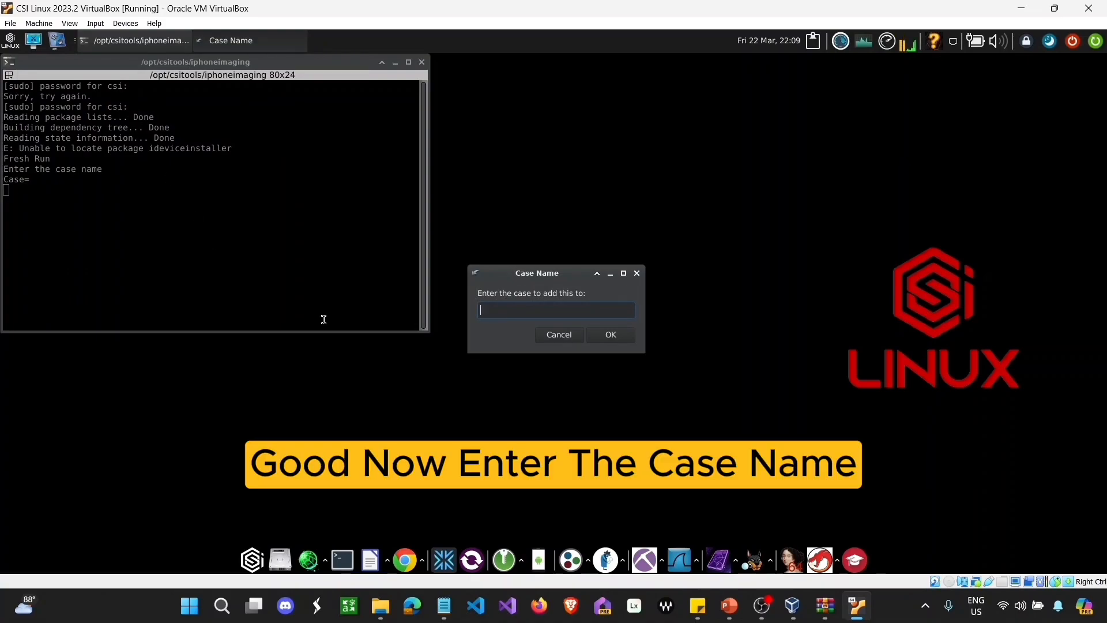
text(m)
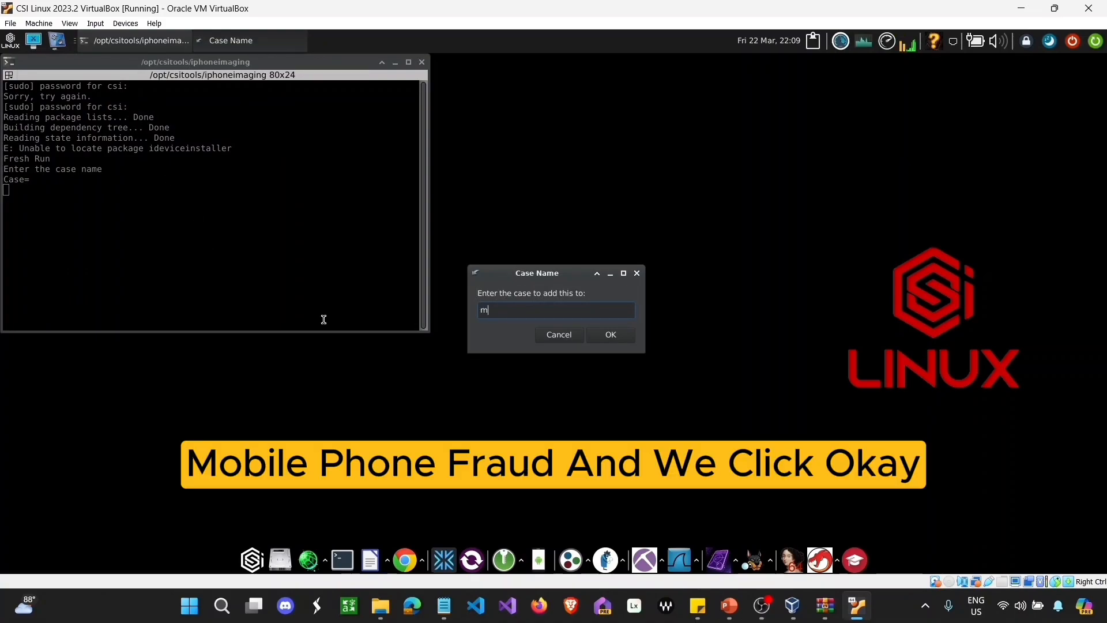
text(obile)
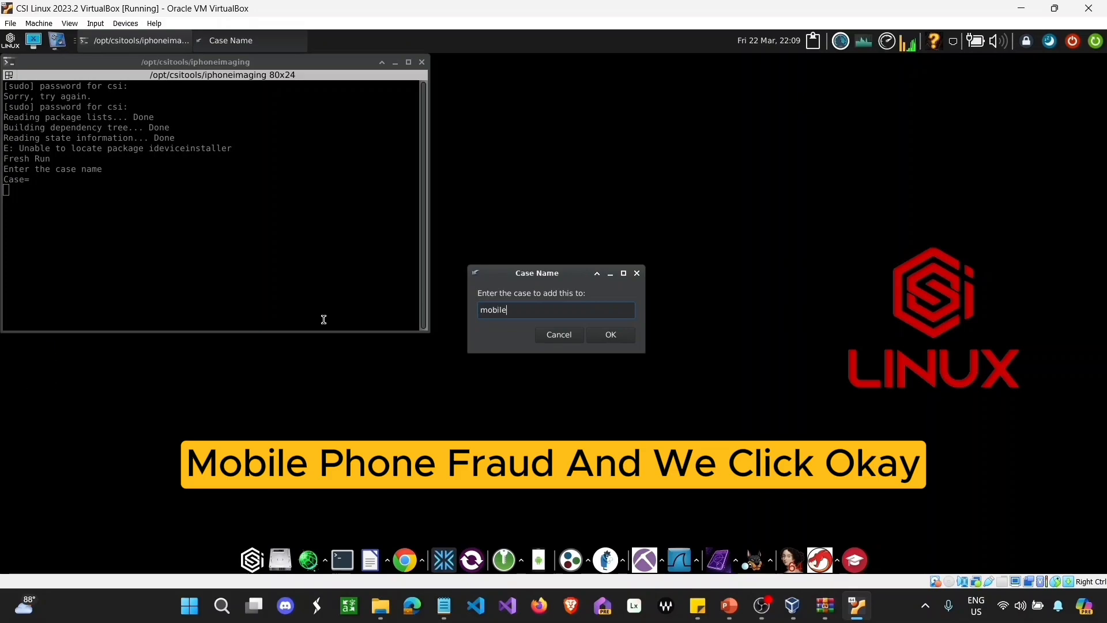
text( fraud)
click(610, 335)
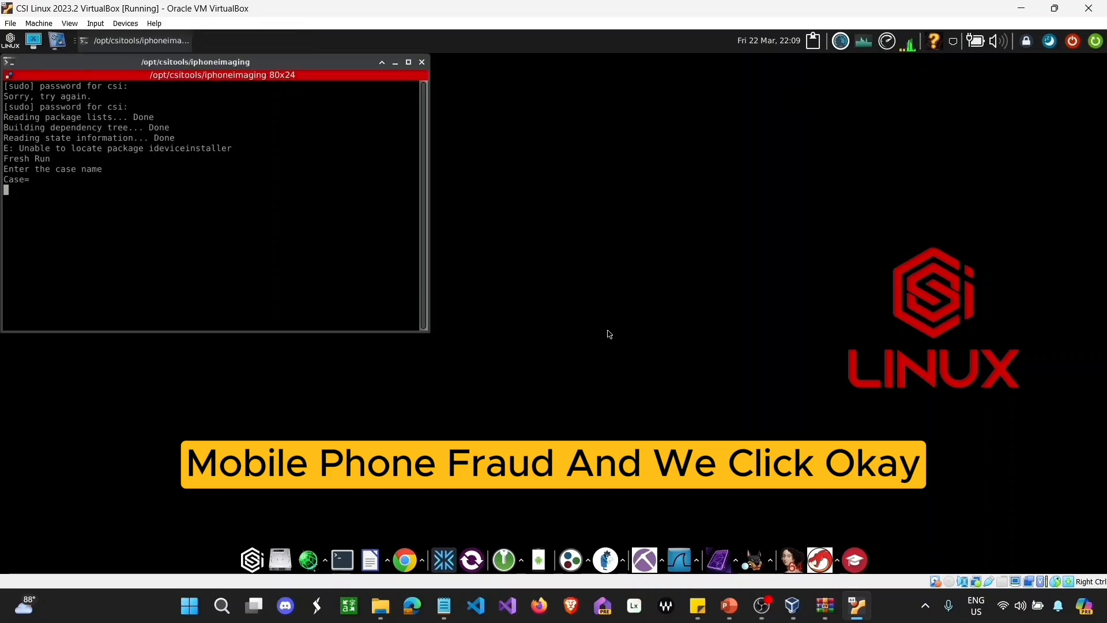